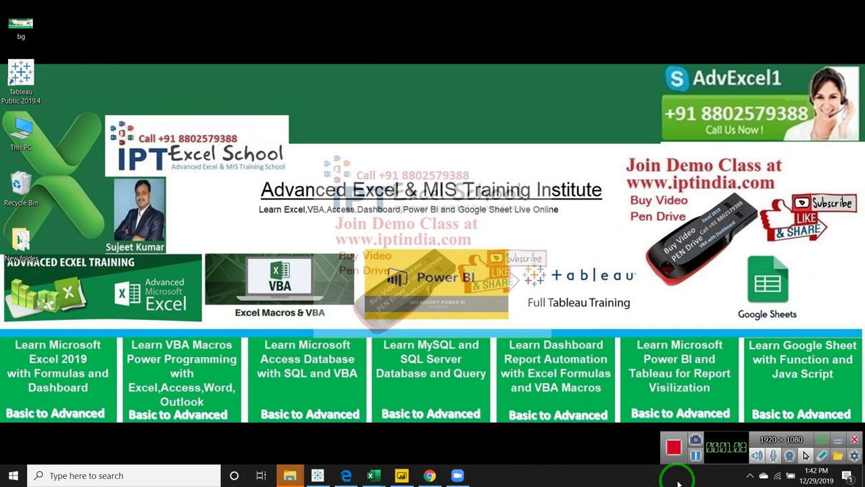
- Show thumbnail previews of all open Excel windows from the taskbar
click(373, 475)
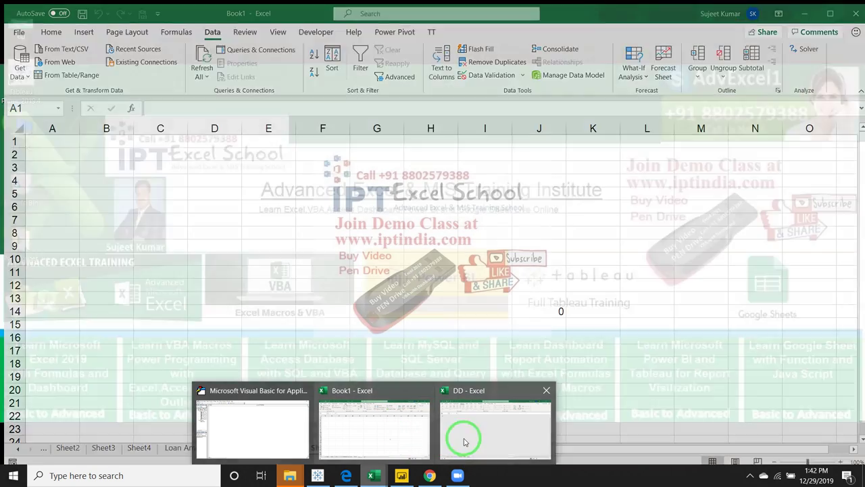
- Bring the DD workbook forward and move through the name and unique lists to A8
click(463, 438)
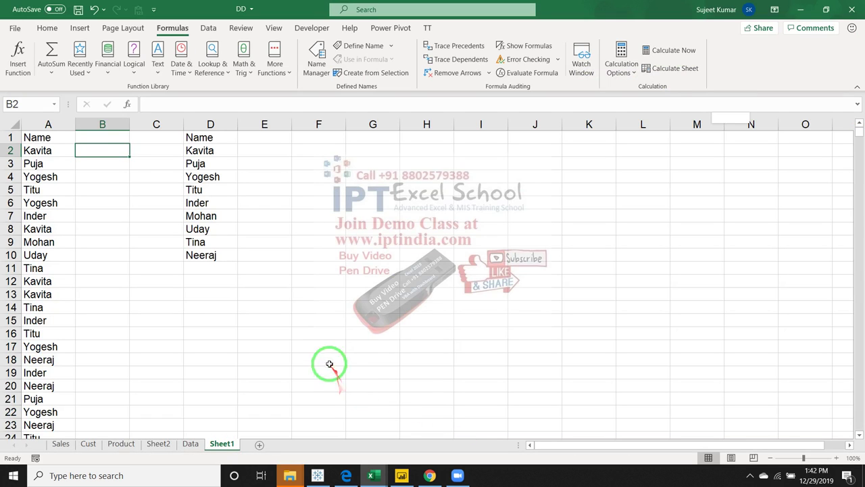
click(54, 149)
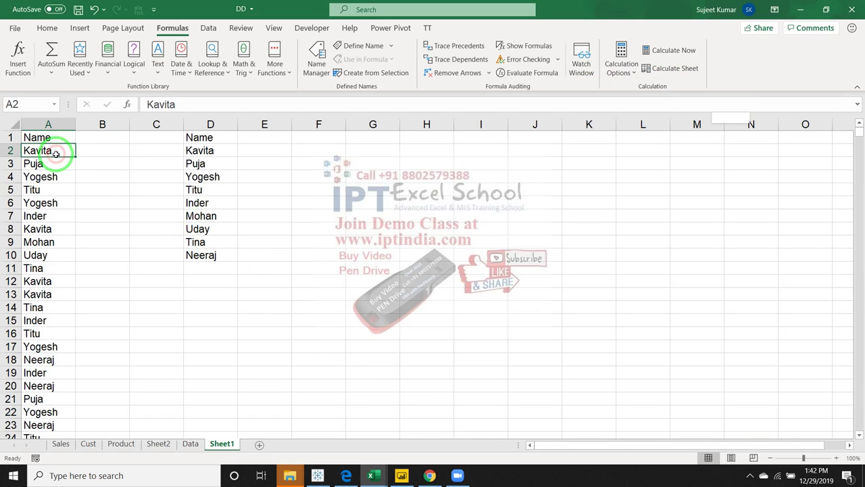
key(ctrl+Down)
key(ctrl+Up)
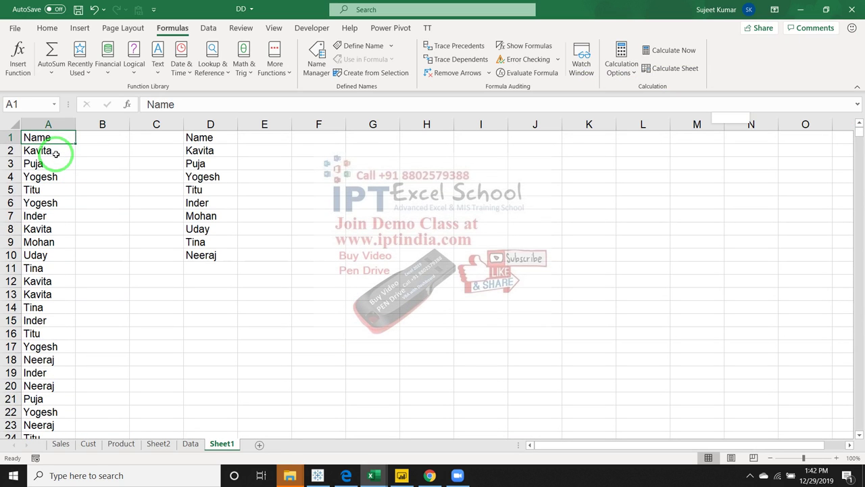
key(Right)
key(Right)
key(Right)
key(Down)
key(Down)
key(Down)
key(Down)
key(Down)
key(Down)
key(Down)
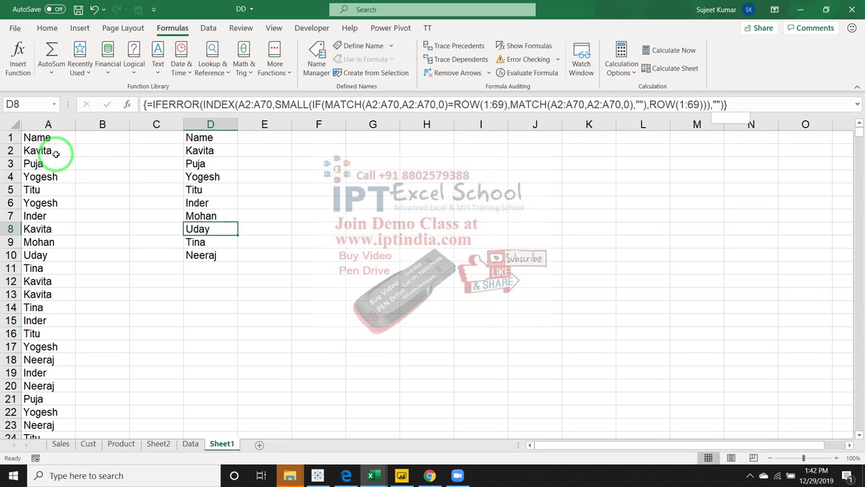
key(Up)
key(Up)
key(Up)
key(Up)
key(Up)
key(Left)
key(Left)
key(Down)
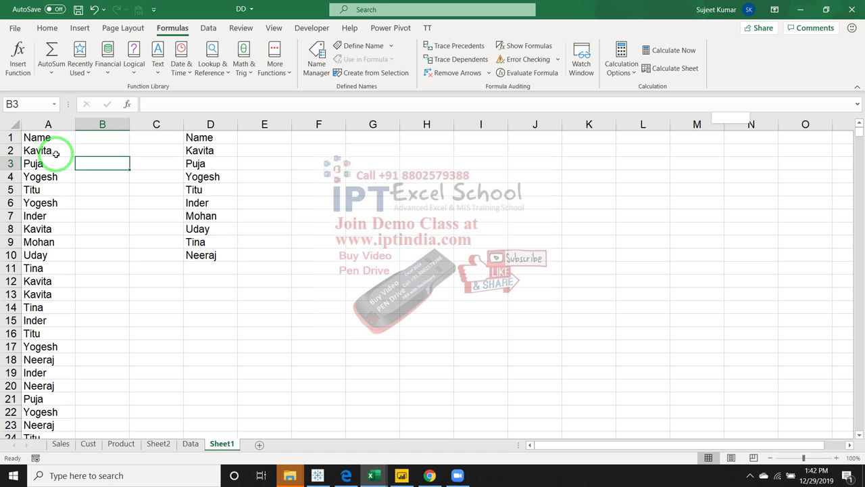
key(Down)
key(Left)
key(Down)
key(Down)
key(Down)
key(Down)
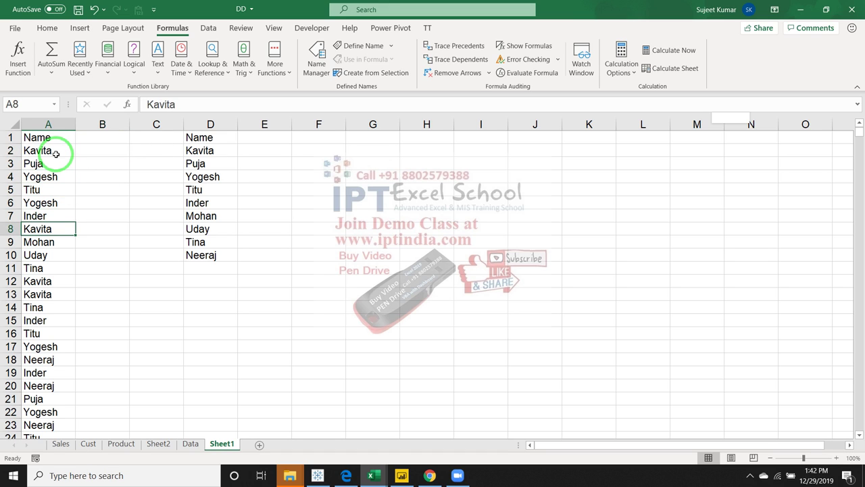
text(Ram S)
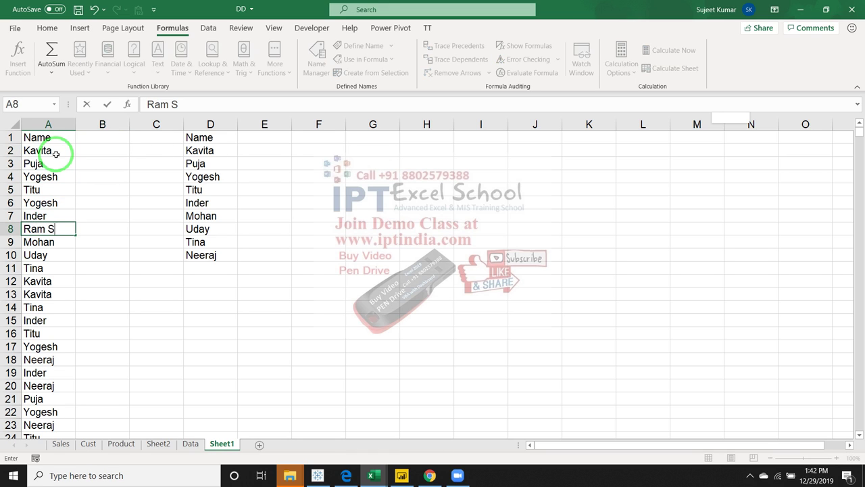
text(ingh)
key(Return)
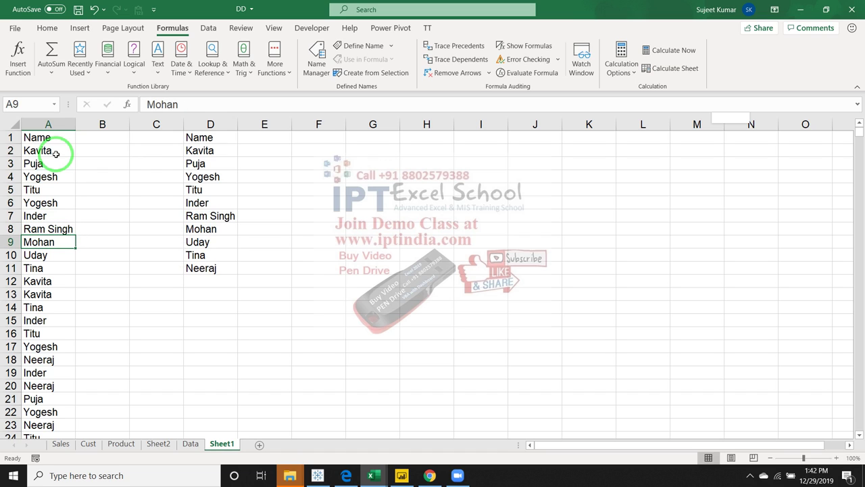
key(Right)
key(Right)
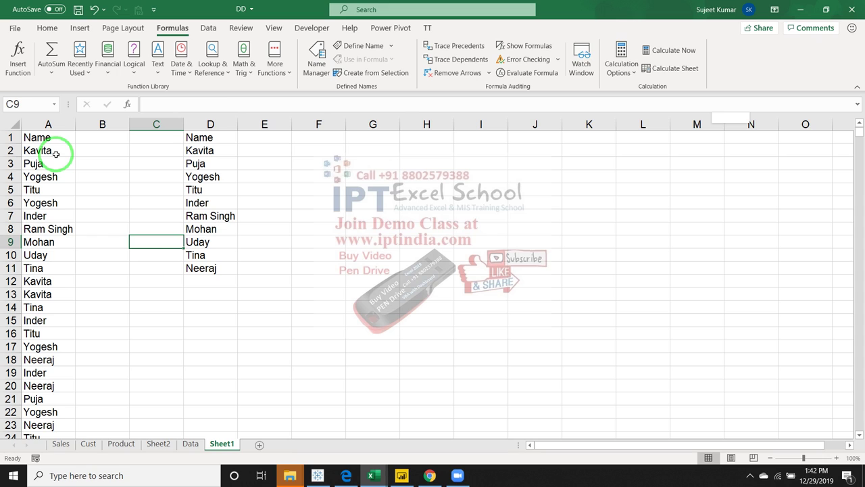
key(Right)
key(Up)
key(Up)
key(Up)
key(Up)
key(Up)
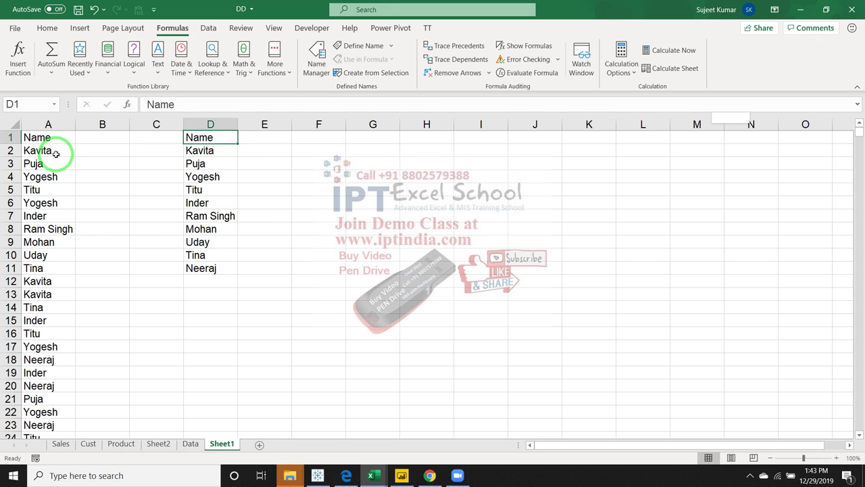
double_click(75, 125)
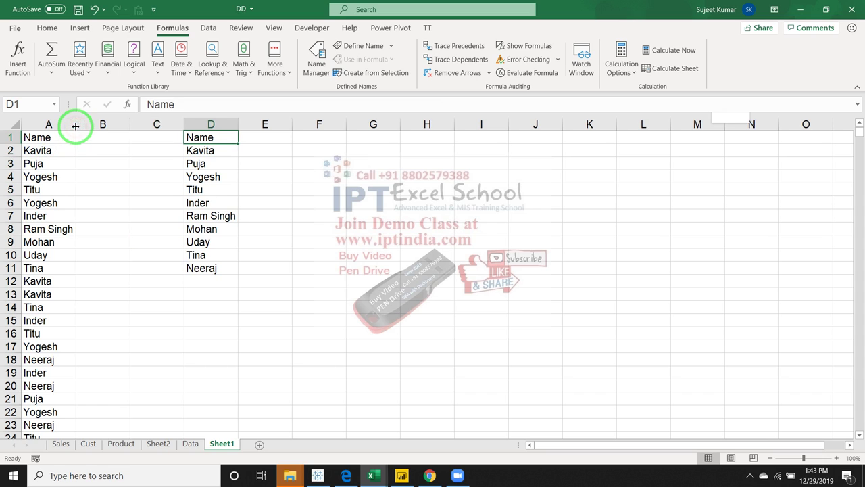
double_click(76, 126)
click(101, 153)
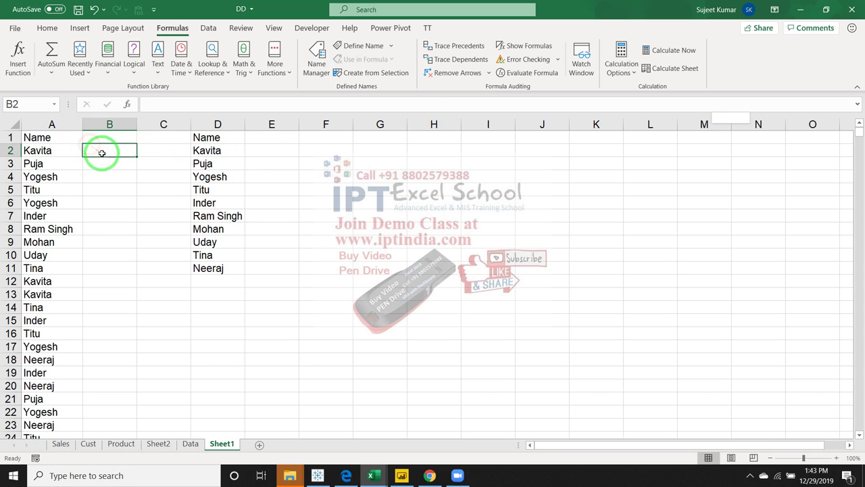
key(Up)
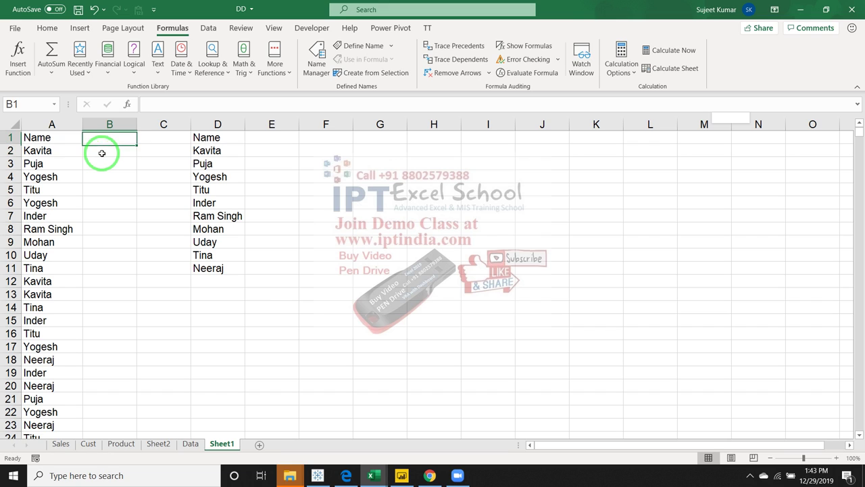
key(Down)
text(=)
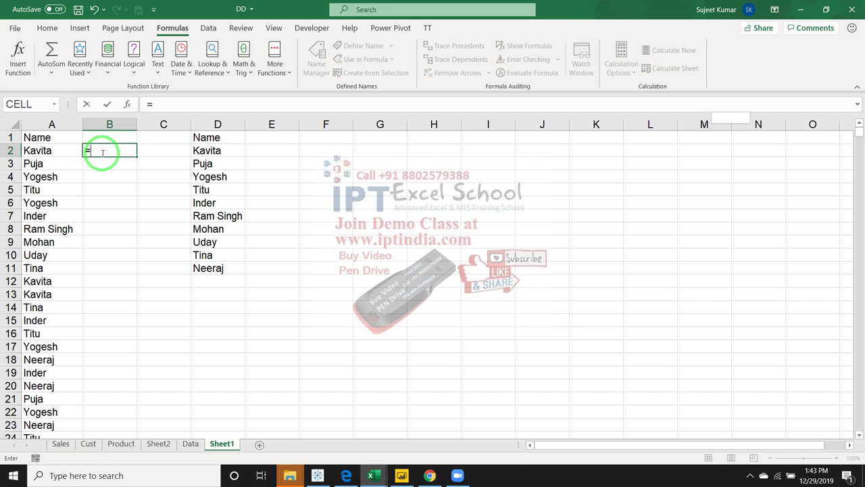
text(ma)
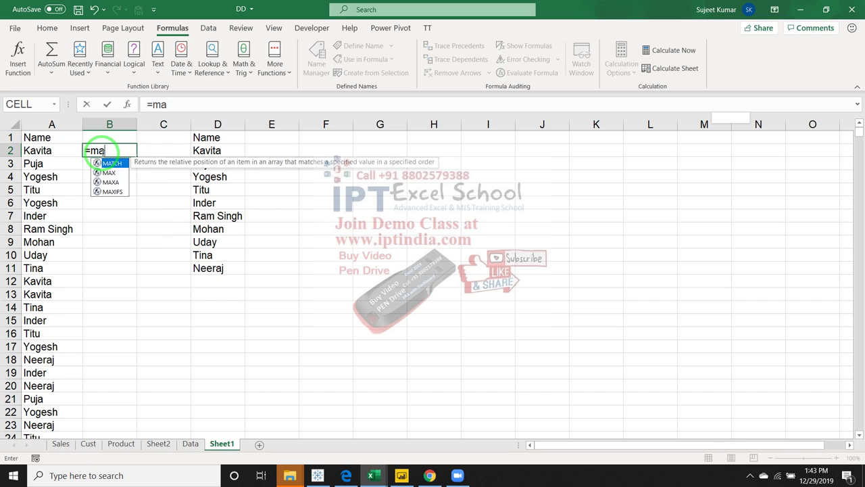
text(t)
key(Tab)
key(Left)
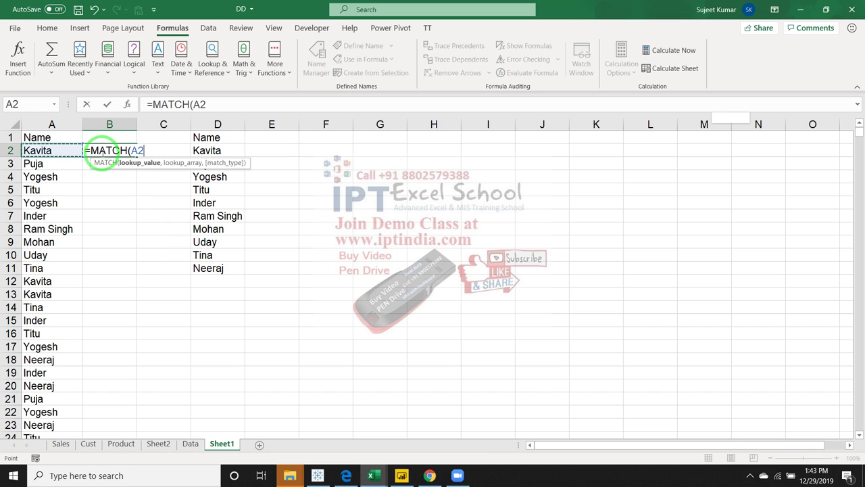
text(,)
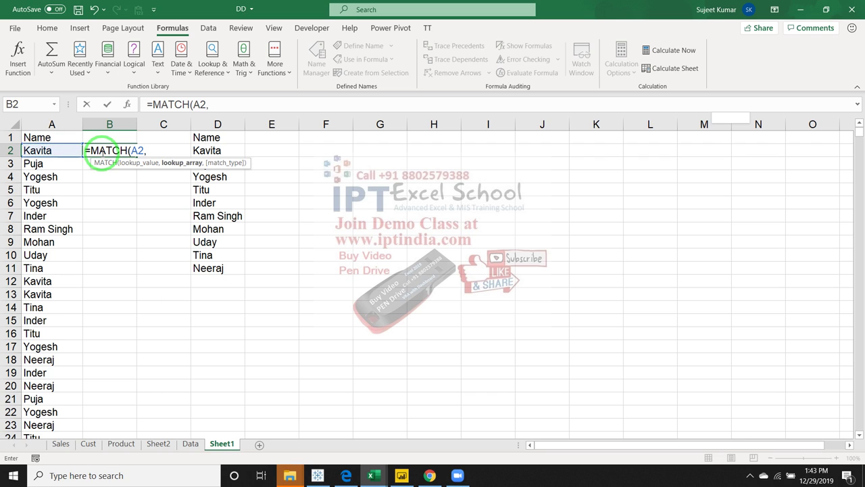
key(Left)
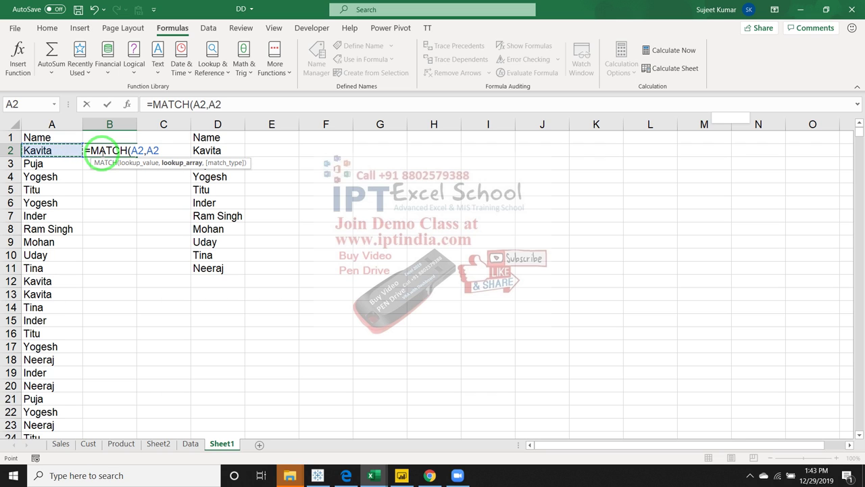
key(ctrl+space)
text(,0)
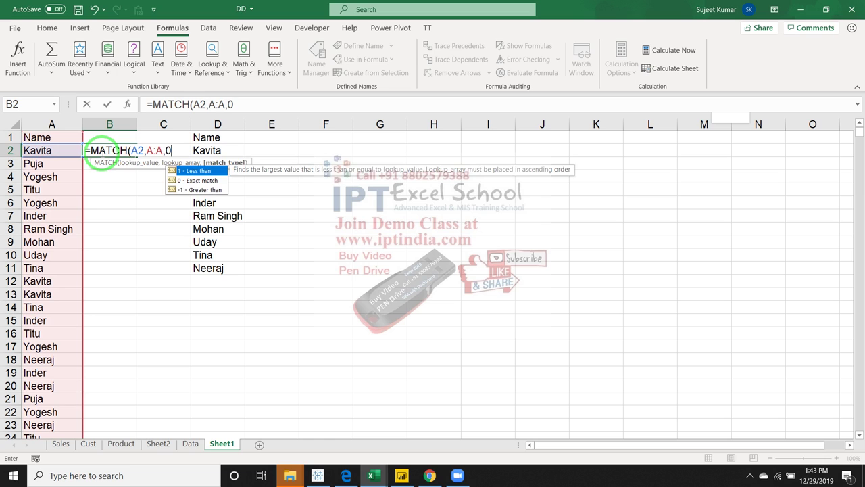
text())
key(Return)
key(Left)
key(ctrl+Down)
key(Right)
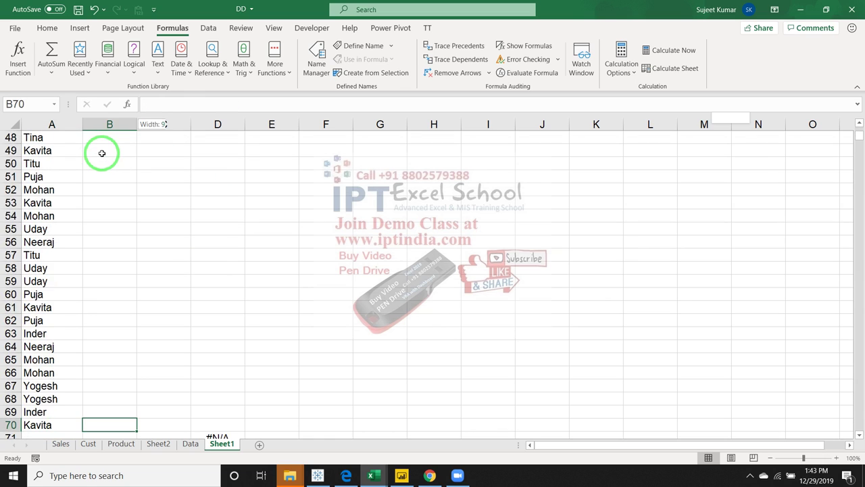
key(ctrl+shift+Up)
key(ctrl+d)
key(ctrl+Up)
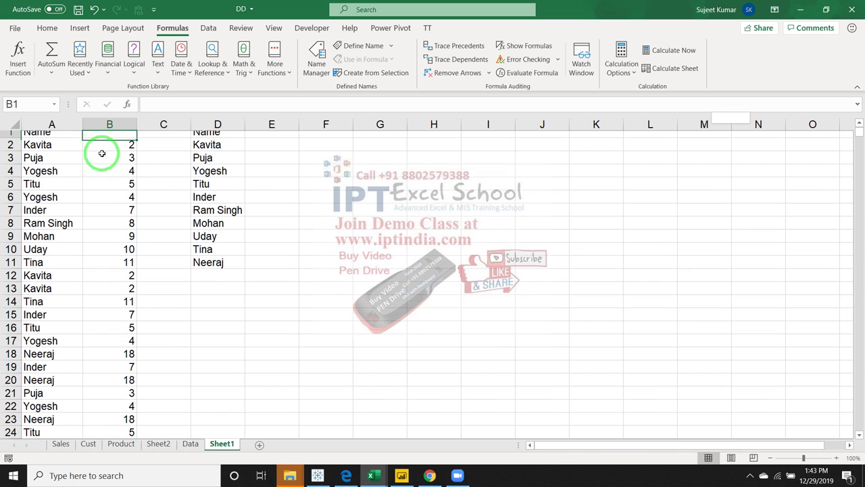
key(Down)
key(Down)
key(Down)
key(Down)
key(Down)
key(Down)
key(Down)
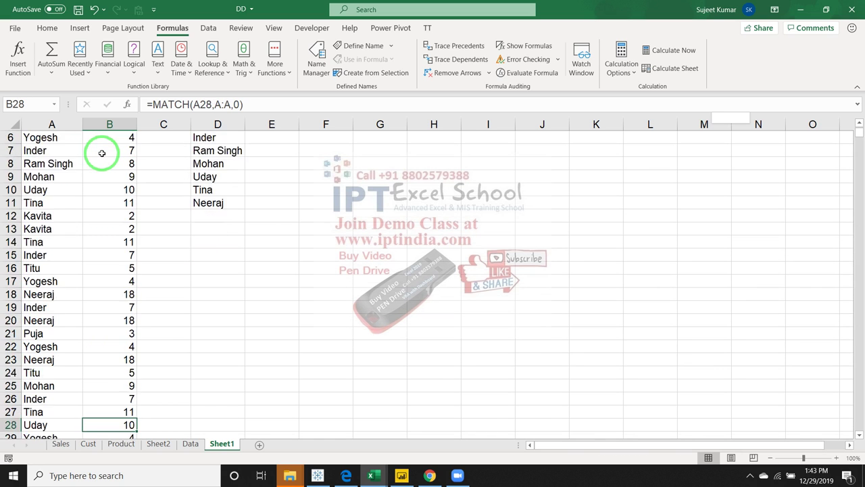
key(Down)
key(Down)
key(Down)
key(Down)
key(Down)
key(Down)
key(Down)
key(Down)
key(Down)
key(Down)
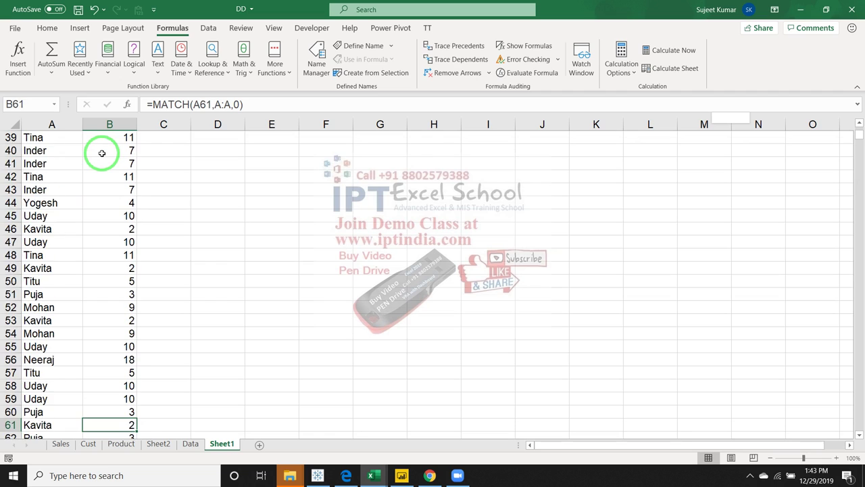
key(ctrl+Up)
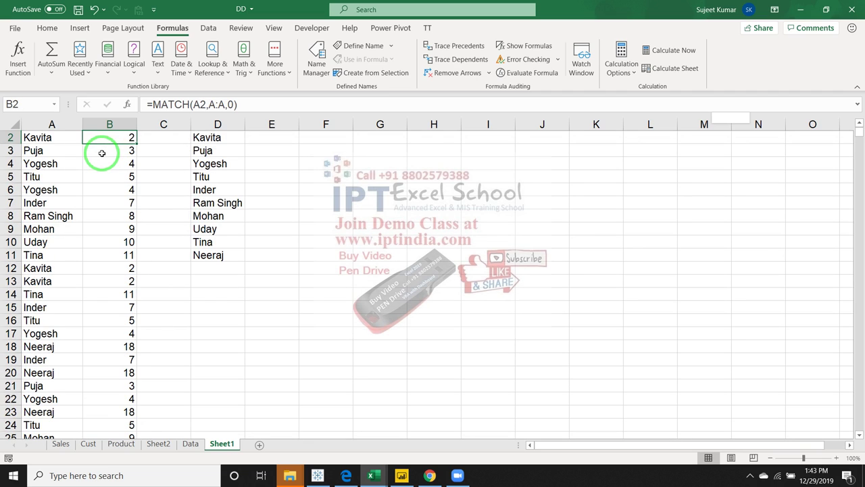
key(Down)
key(Down)
key(Down)
key(Down)
key(Down)
key(Down)
key(Down)
key(Up)
key(Up)
key(Up)
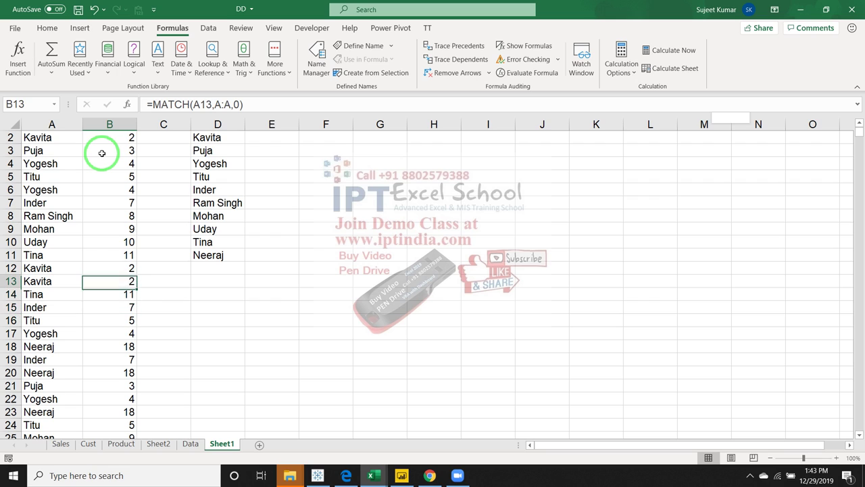
key(Up)
key(Up)
key(Up)
key(Up)
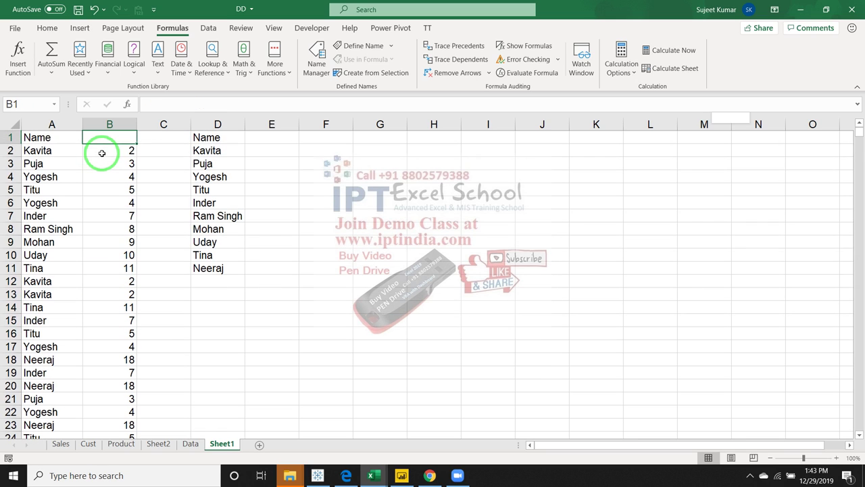
key(Down)
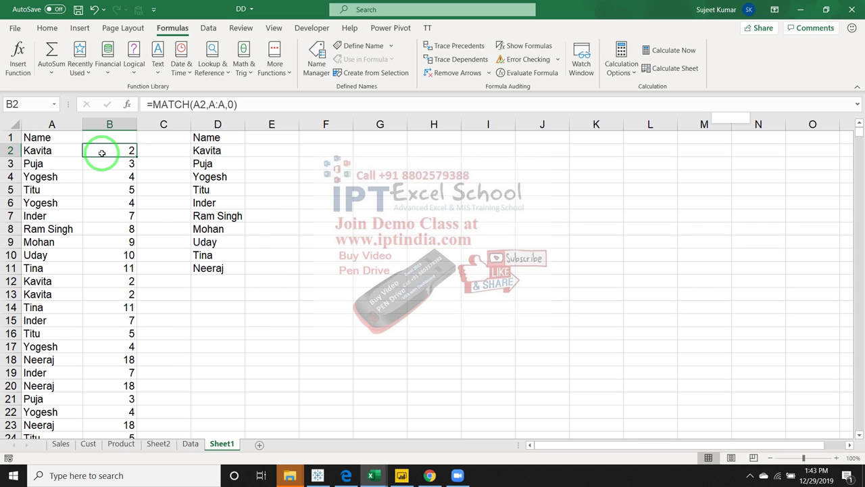
key(ctrl+shift+Down)
key(Delete)
key(ctrl+Up)
- In E2, start the nested formula =SMALL(IF(MATCH( using function autocomplete
key(Right)
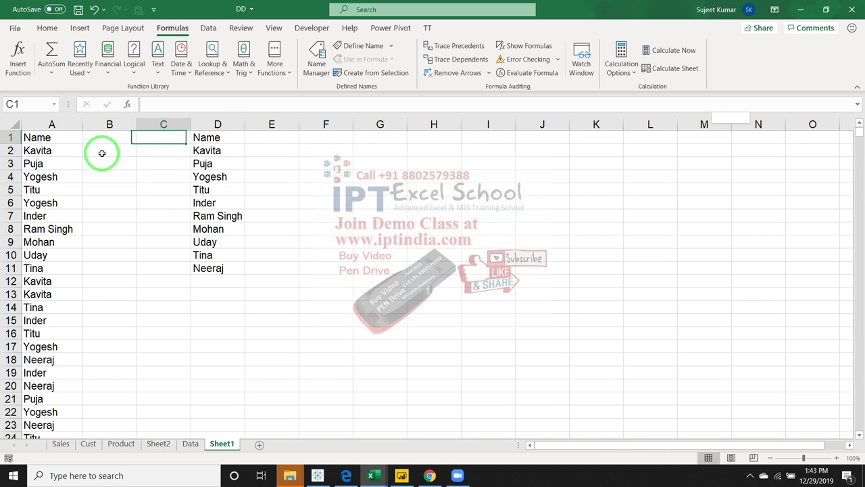
key(Right)
key(Right)
key(Right)
key(Down)
key(Left)
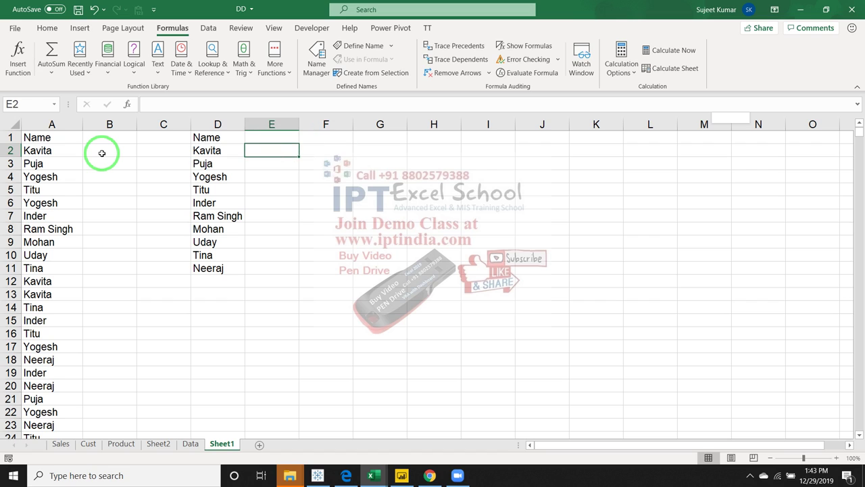
text(=sm)
key(Tab)
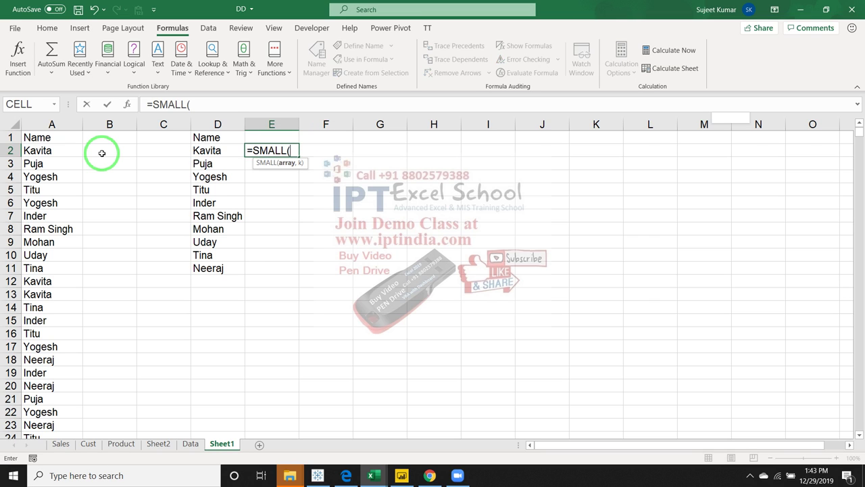
text(if)
key(Tab)
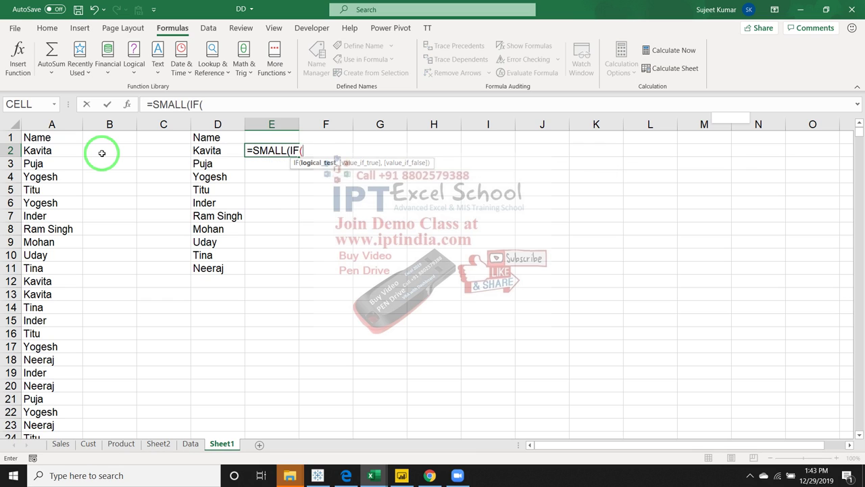
text(mat)
key(Tab)
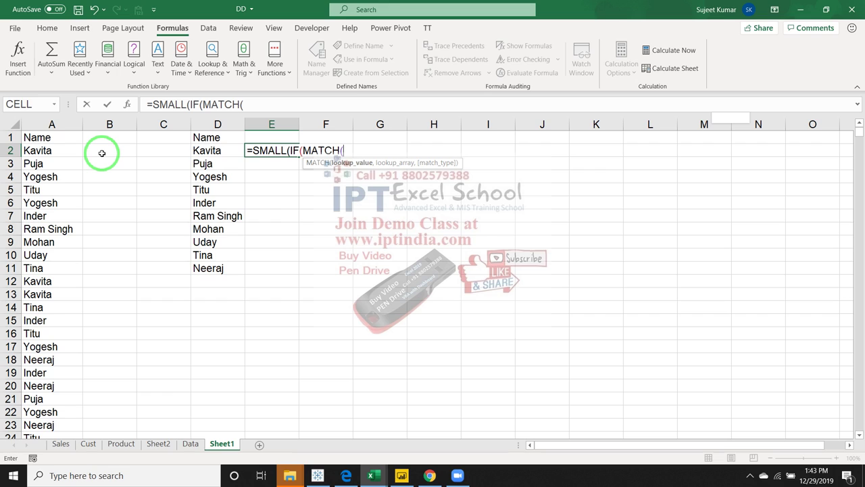
- Give MATCH lookup value A2:A70, lookup array A2:A70 and match type 0, then begin the ROW comparison
key(Left)
key(Left)
key(Left)
key(Left)
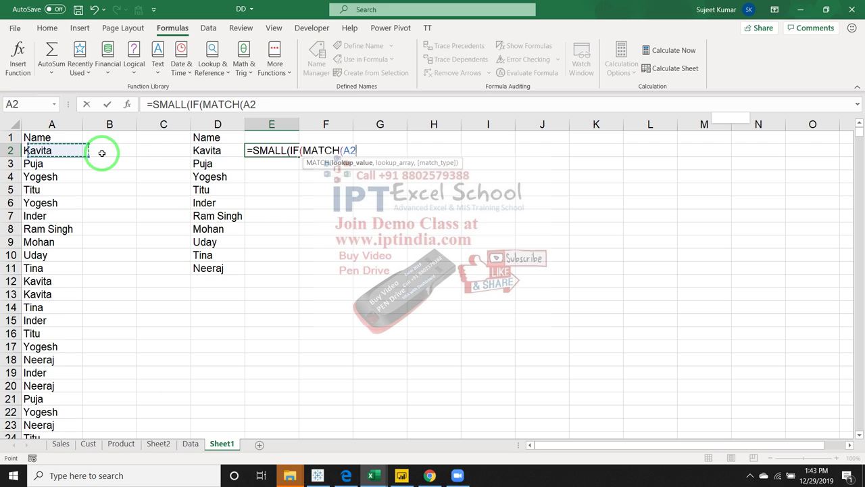
key(Up)
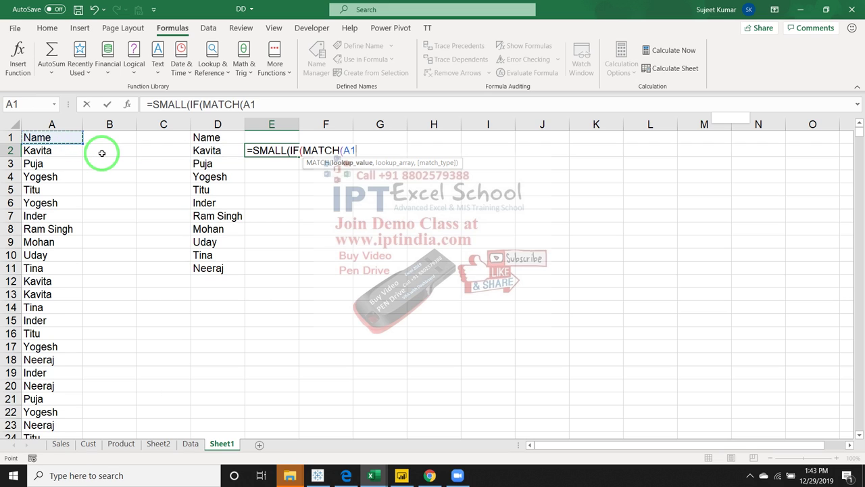
key(Down)
key(ctrl+shift+Down)
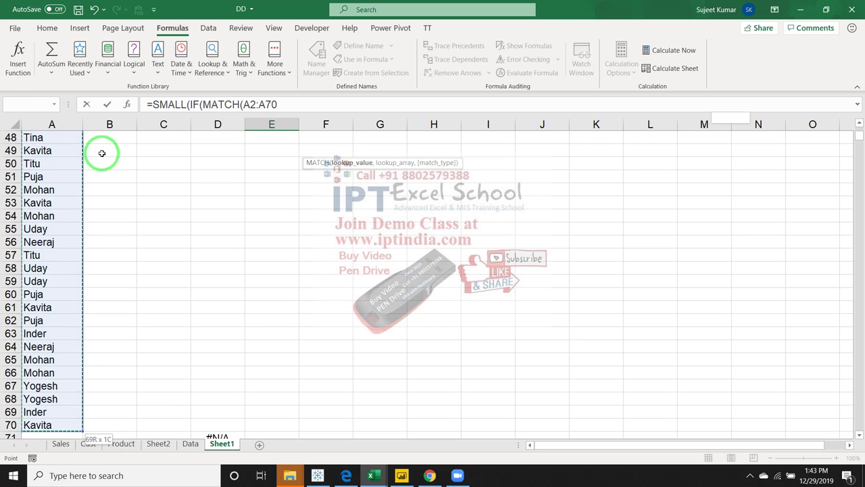
text(,)
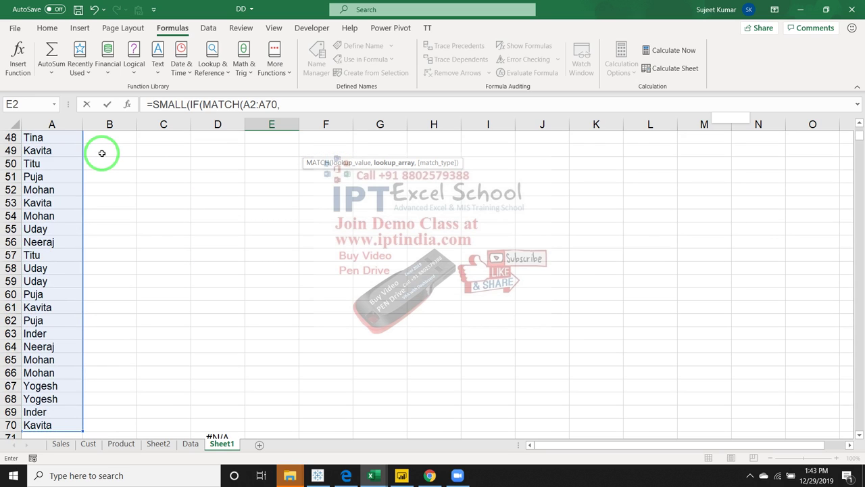
key(Up)
key(Down)
key(Left)
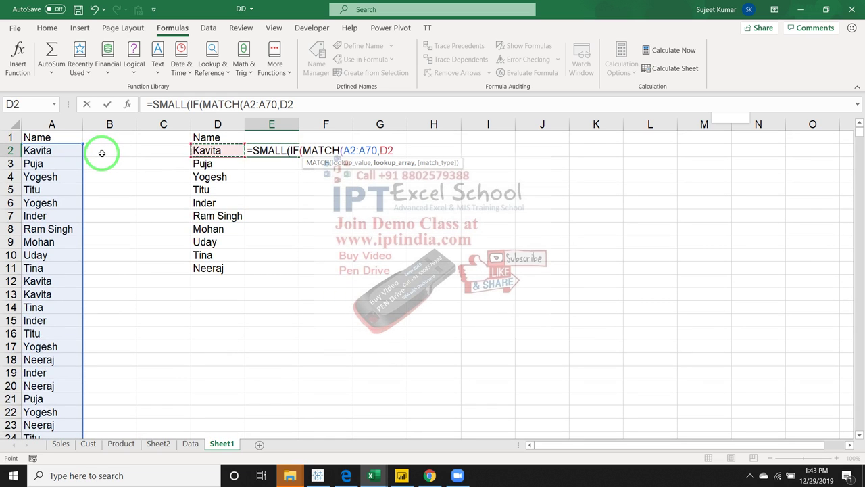
key(Left)
key(Left)
key(Left)
key(ctrl+shift+Down)
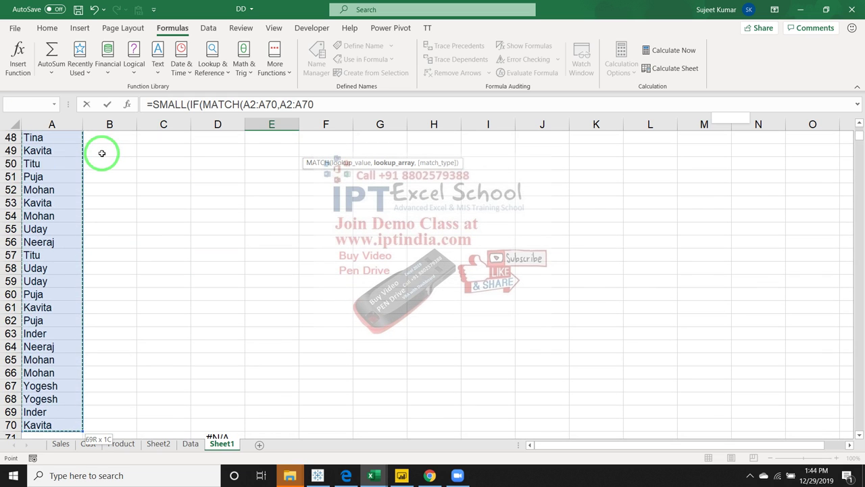
text(,0)
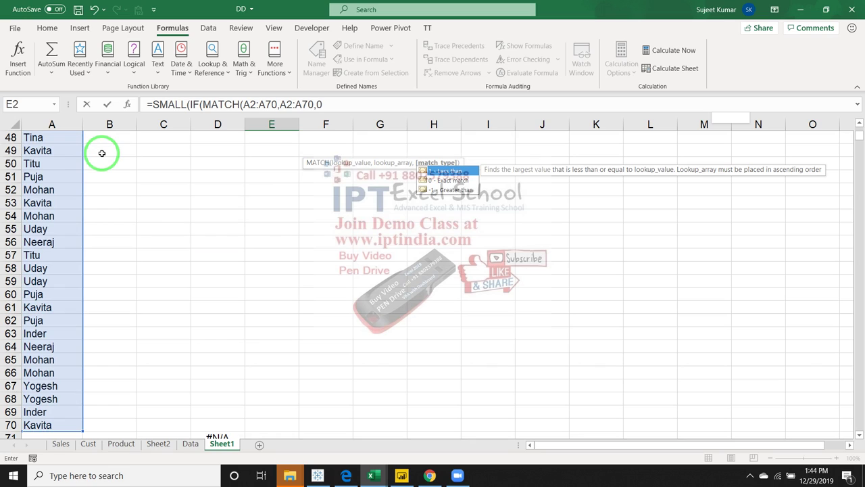
text()=)
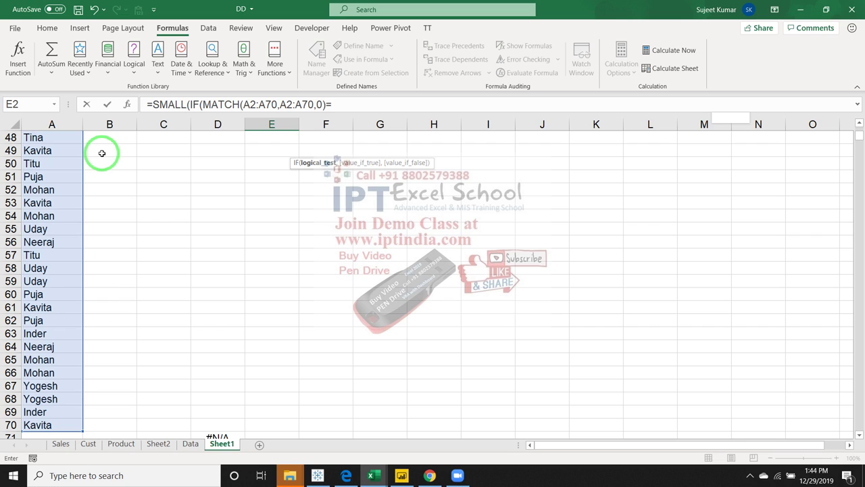
text(ro)
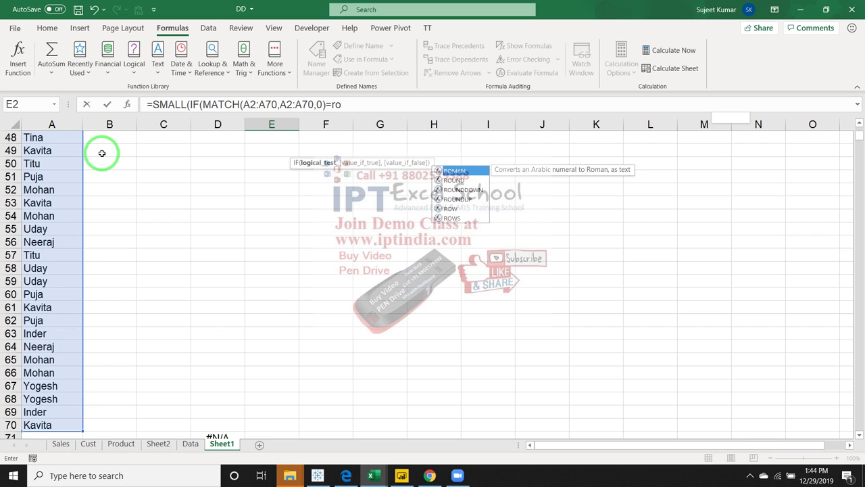
text(w()
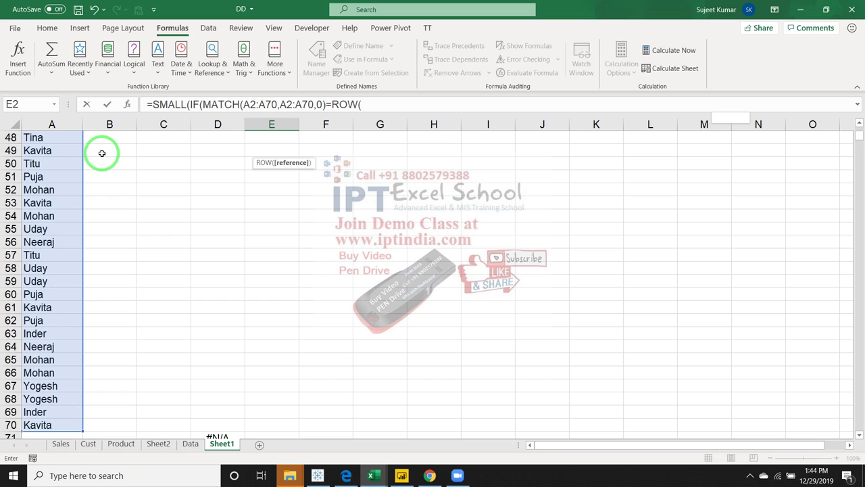
- Try A2:A70 as ROW's argument, then rewrite it in the formula bar as 1:ROW(A1:A70)
key(Up)
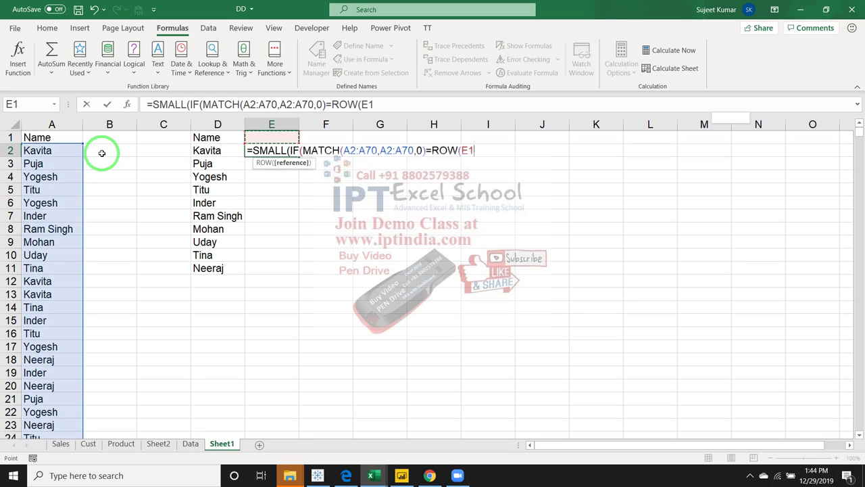
key(Left)
key(Left)
key(Left)
key(Left)
key(Down)
key(ctrl+shift+Down)
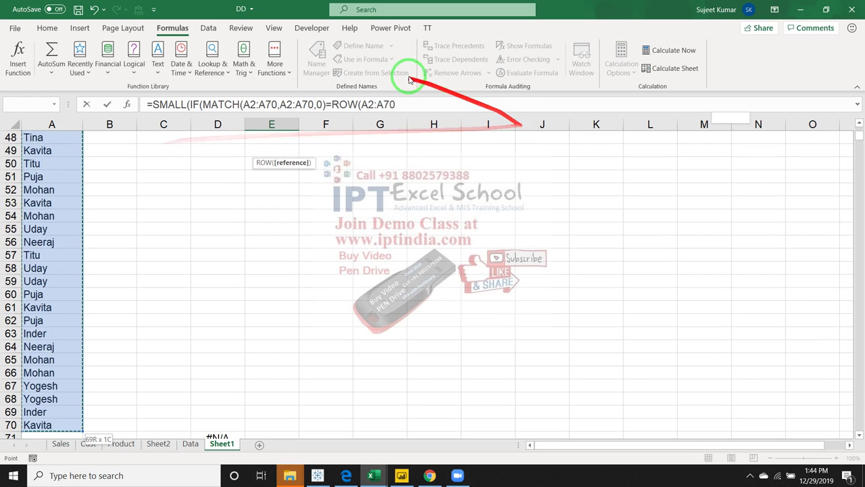
click(399, 107)
key(BackSpace)
key(BackSpace)
key(BackSpace)
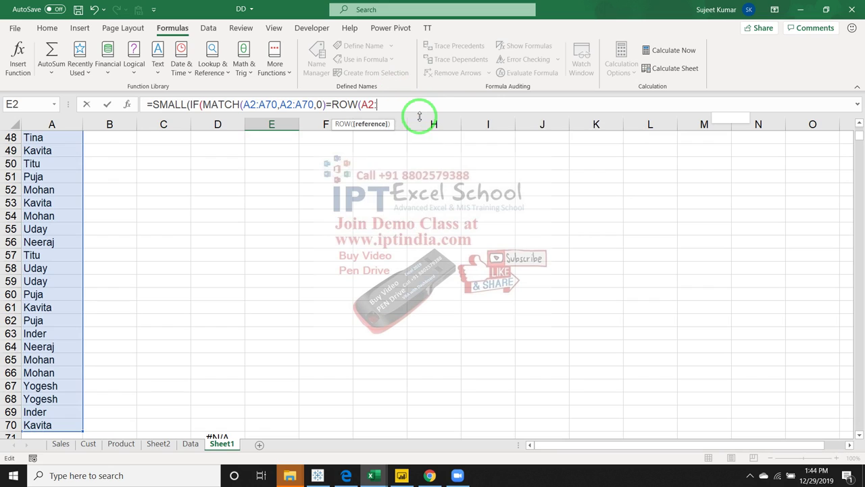
key(BackSpace)
key(BackSpace)
key(BackSpace)
text(1)
text(:)
text(r)
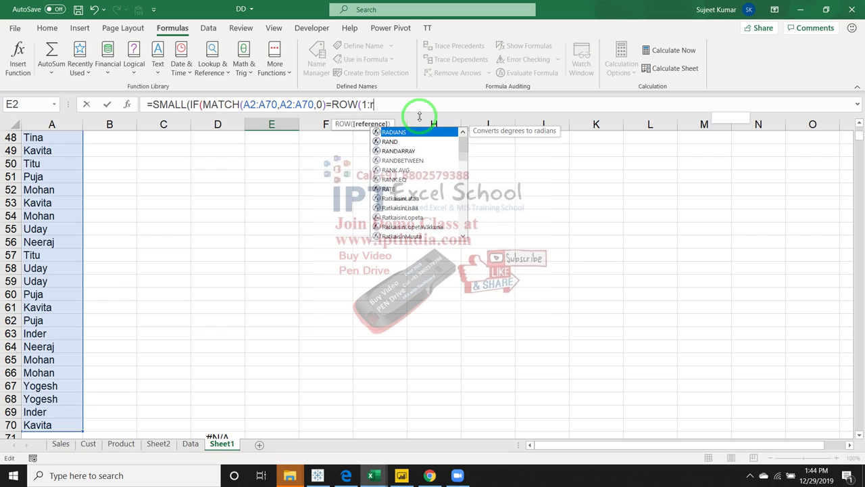
text(ow()
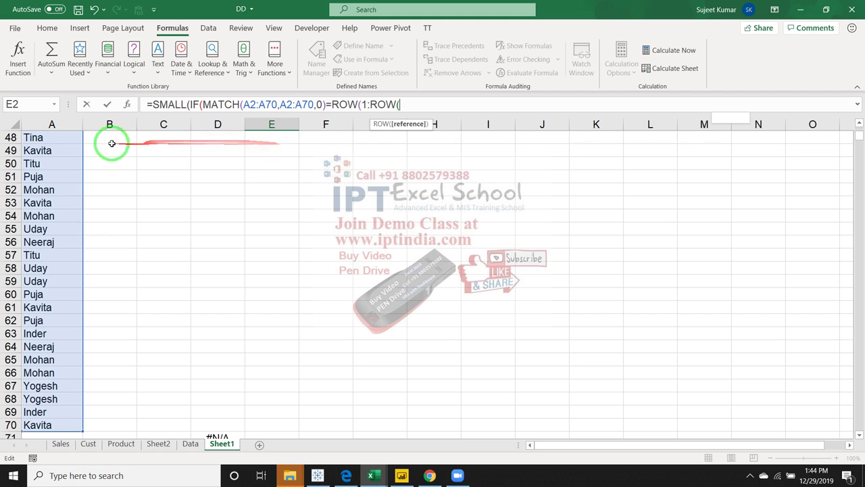
click(80, 139)
key(ctrl+Up)
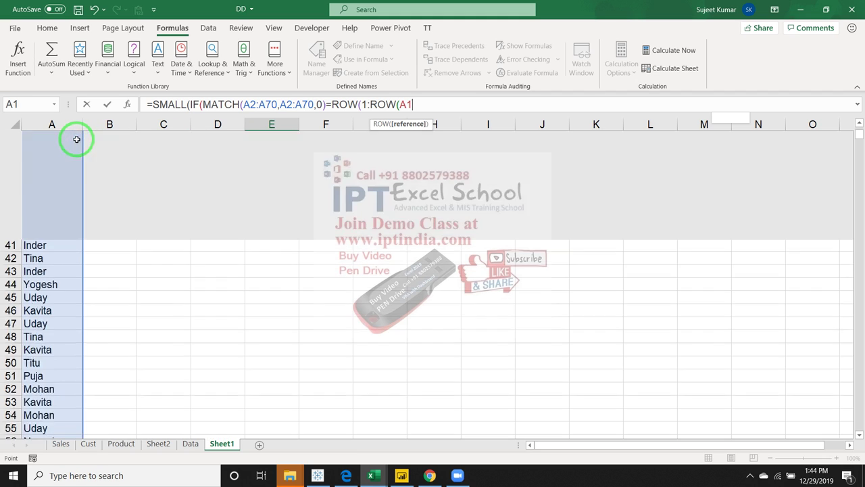
key(ctrl+shift+Down)
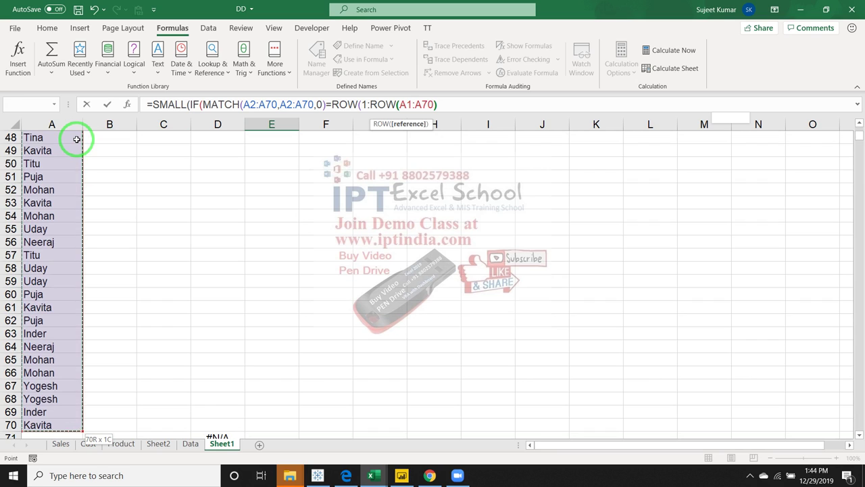
text())
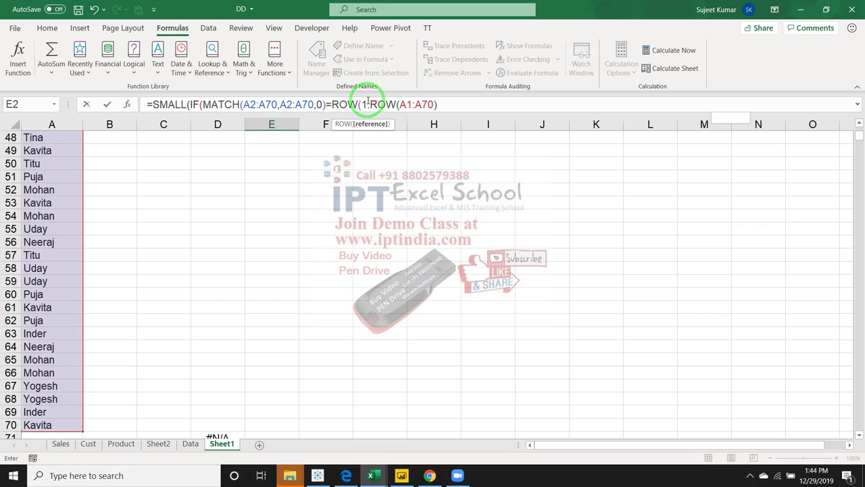
- Edit the ROW argument down to 1:69 so the condition reads =ROW(1:69
click(364, 105)
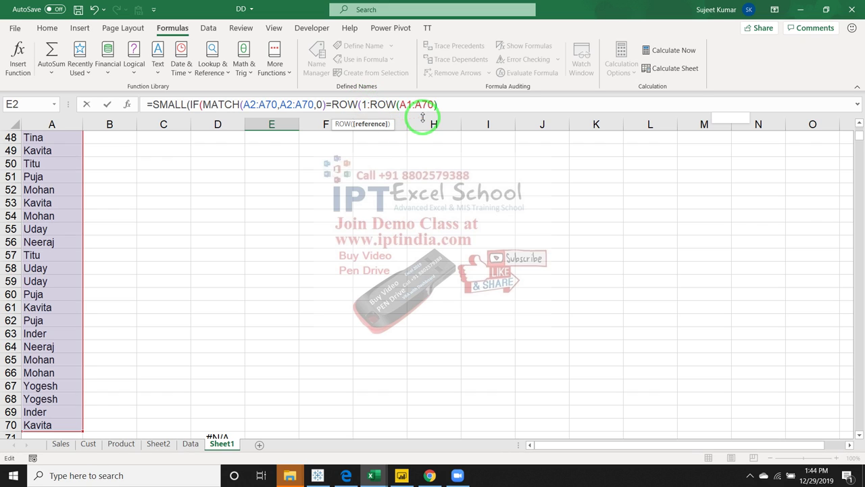
text(")
key(Right)
key(Right)
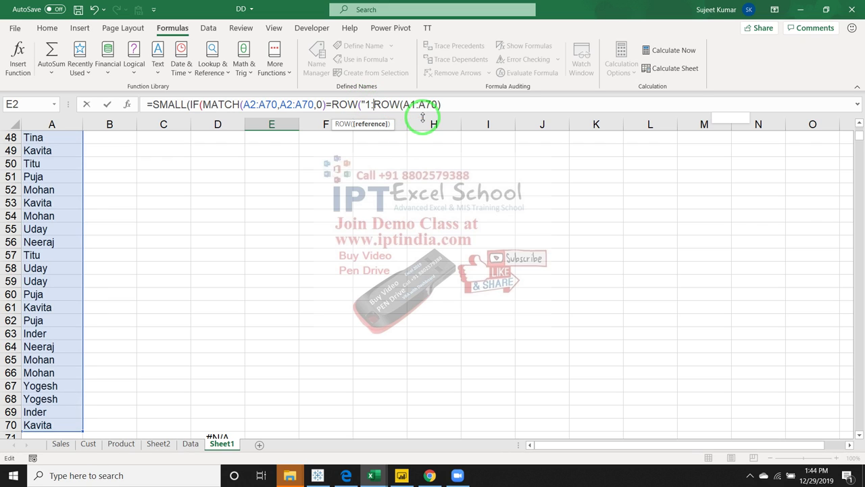
text("&)
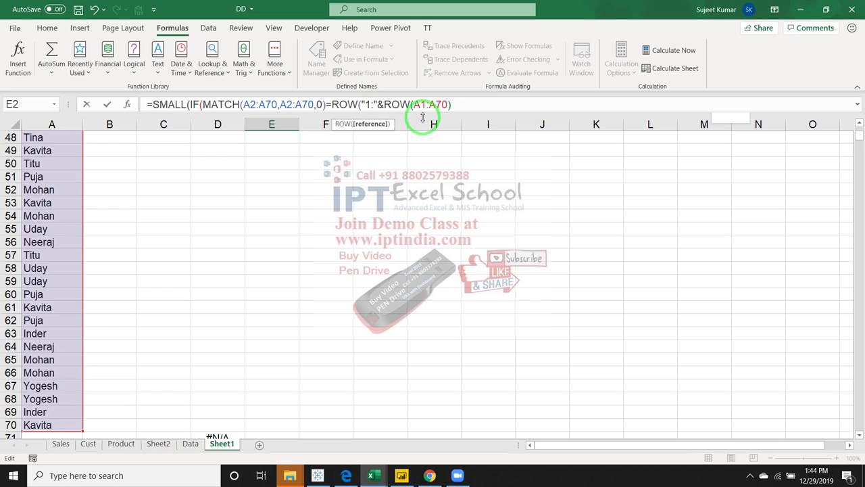
key(Left)
key(Left)
key(Left)
key(BackSpace)
key(BackSpace)
key(BackSpace)
key(BackSpace)
key(BackSpace)
key(BackSpace)
key(BackSpace)
key(BackSpace)
key(BackSpace)
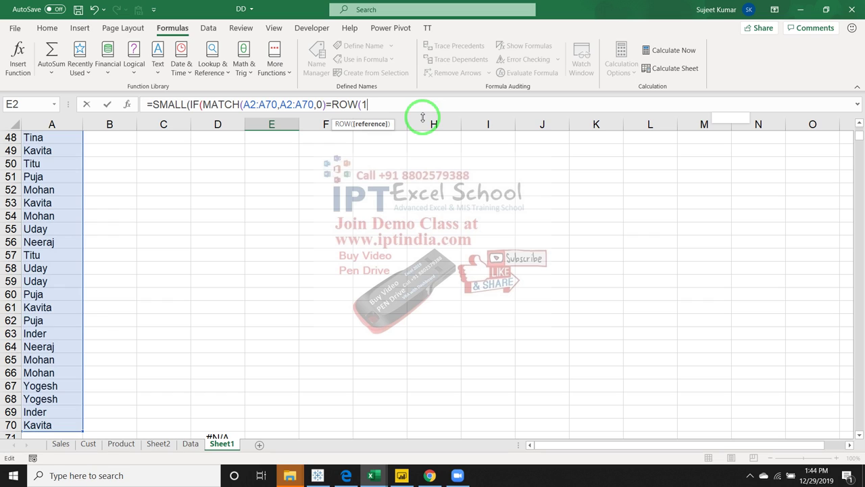
text(:69)
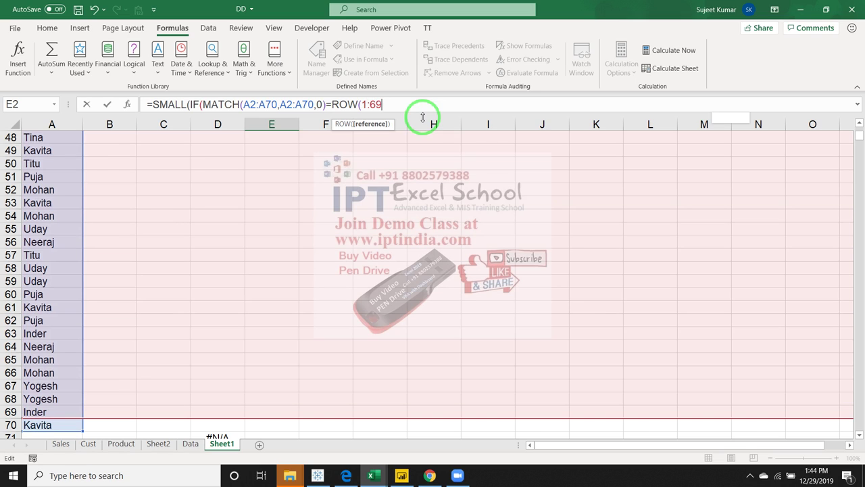
text())
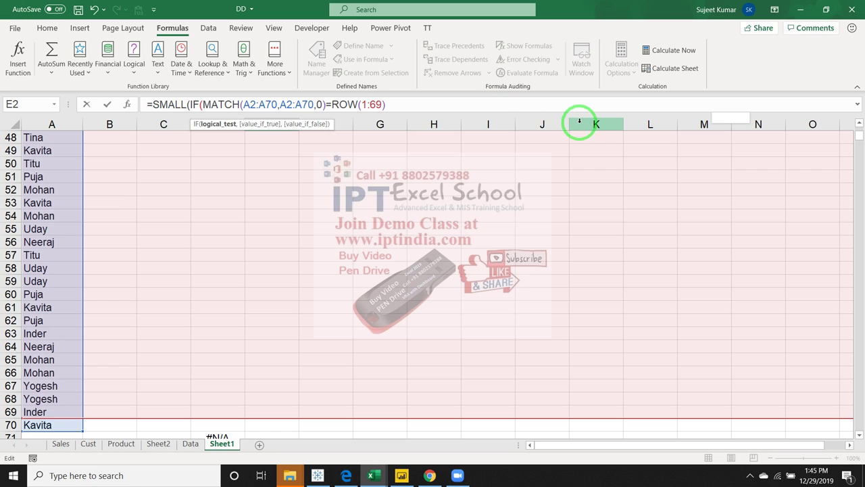
- Add MATCH(A2:A70,A2:A70,0) as IF's true value and "" as its false value
text(,m)
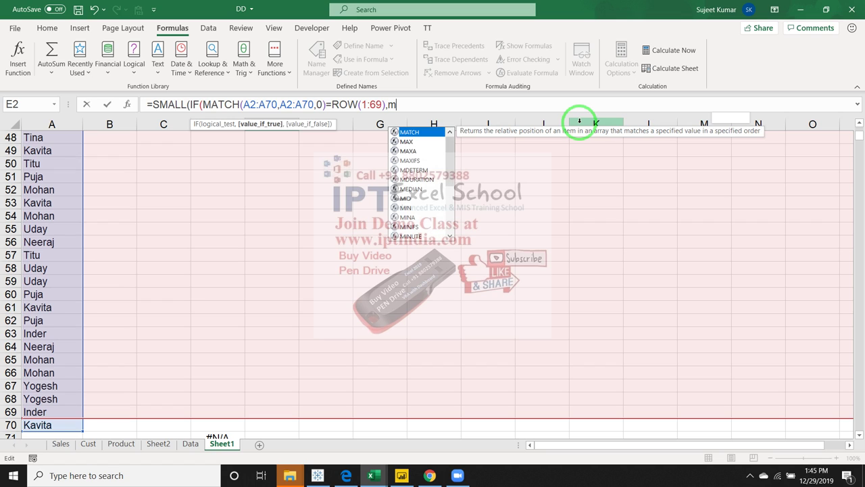
text(at)
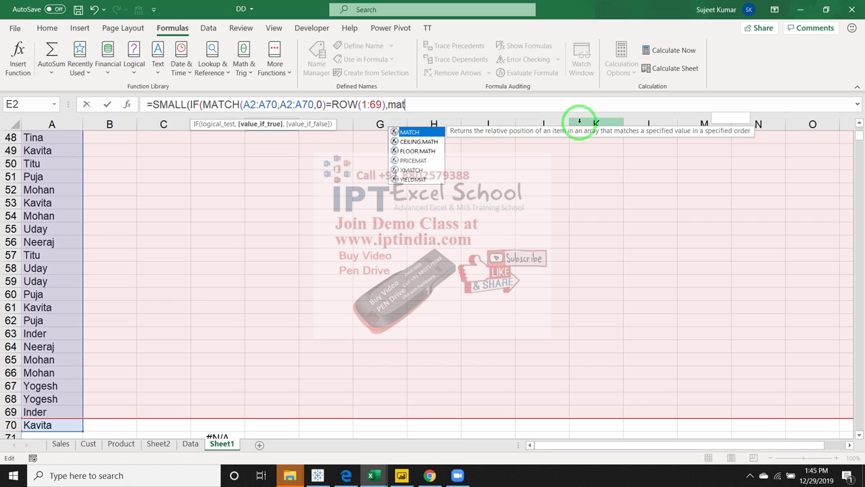
key(Tab)
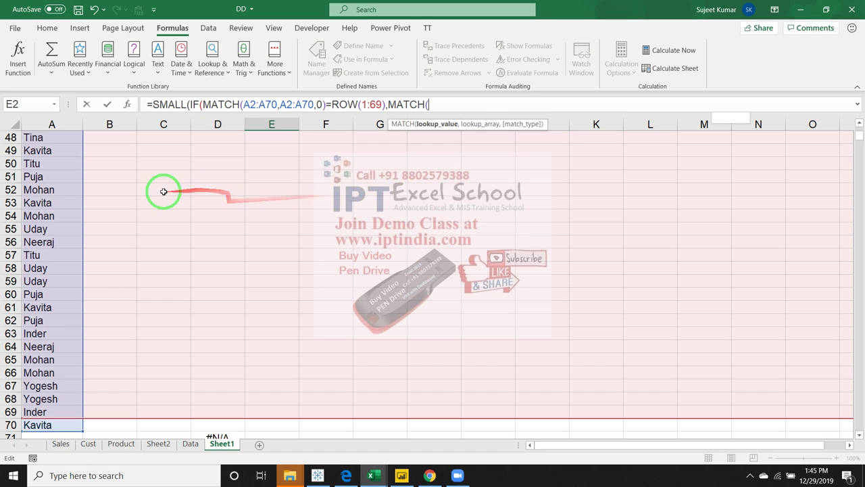
click(58, 177)
key(ctrl+Up)
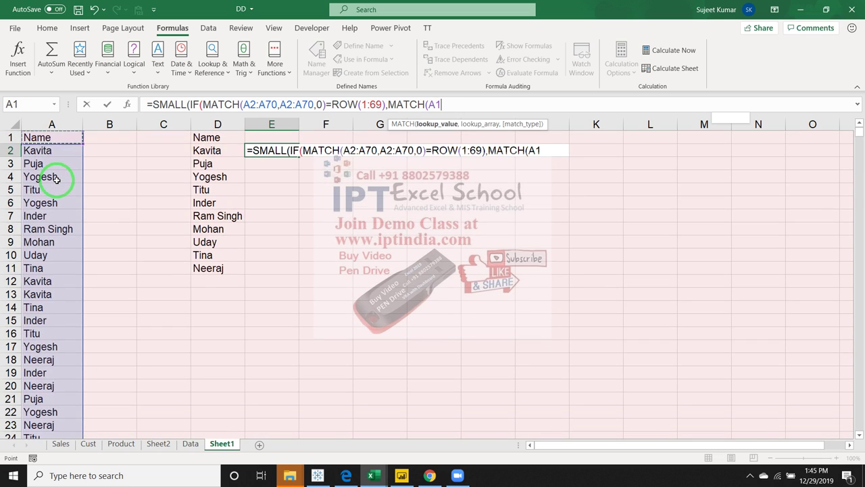
key(Down)
key(ctrl+shift+Down)
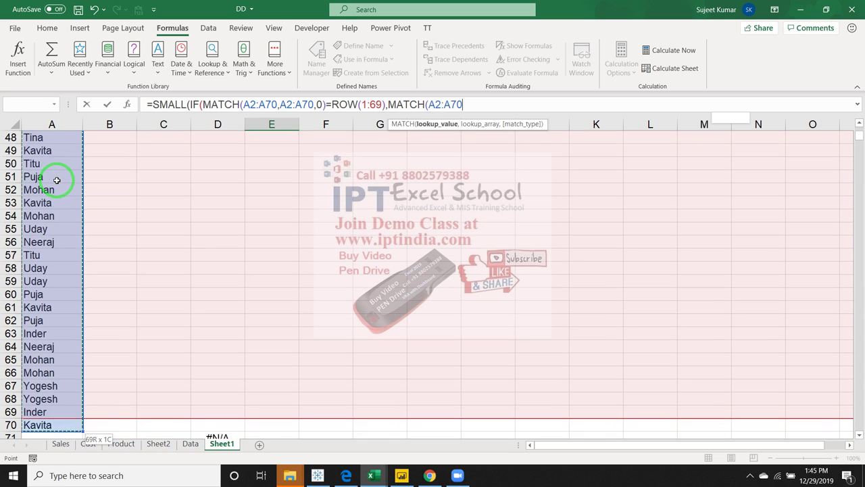
text(,)
key(Up)
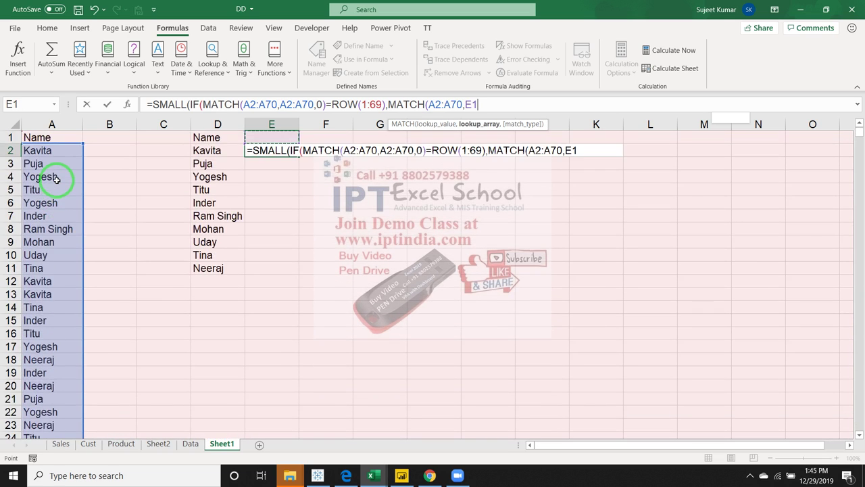
key(Left)
key(Left)
key(Left)
key(Left)
key(Down)
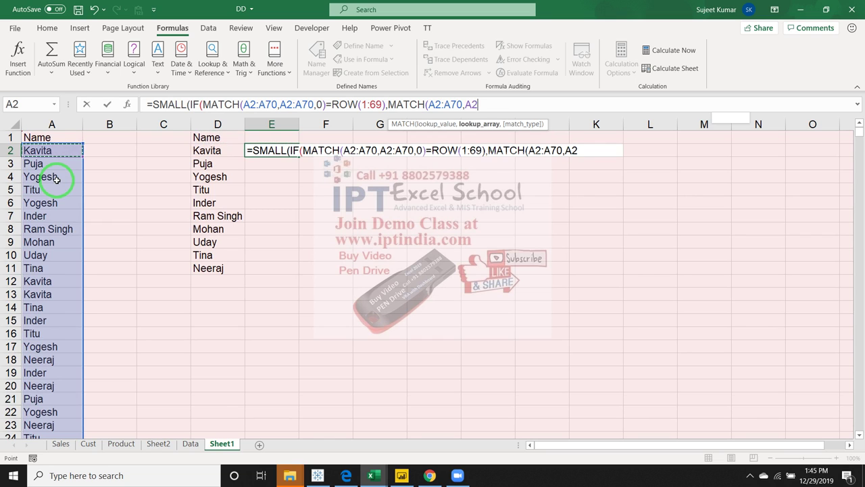
key(ctrl+shift+Down)
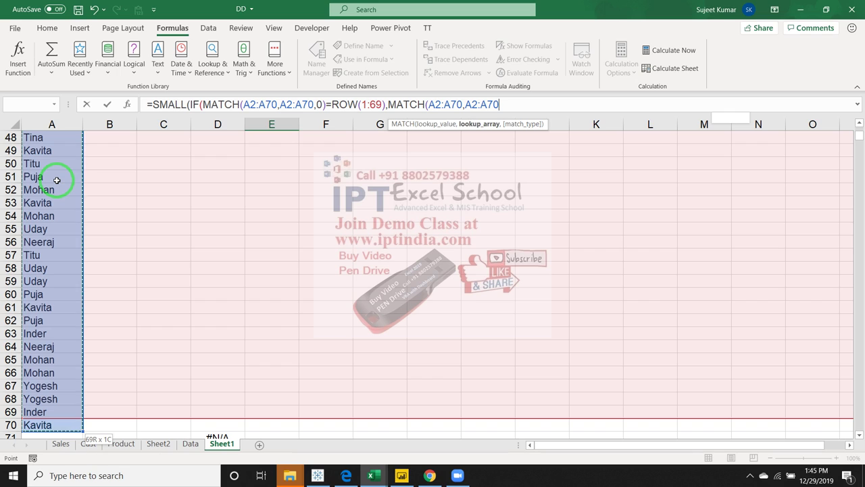
text(,0))
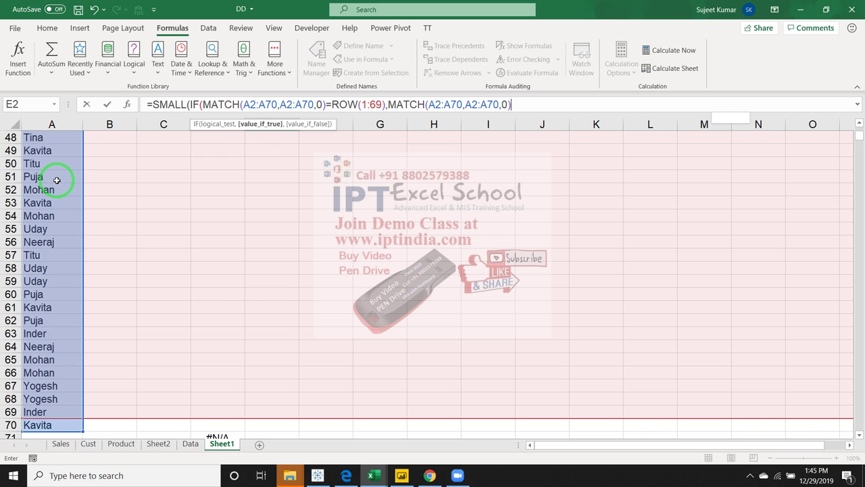
text(,"")
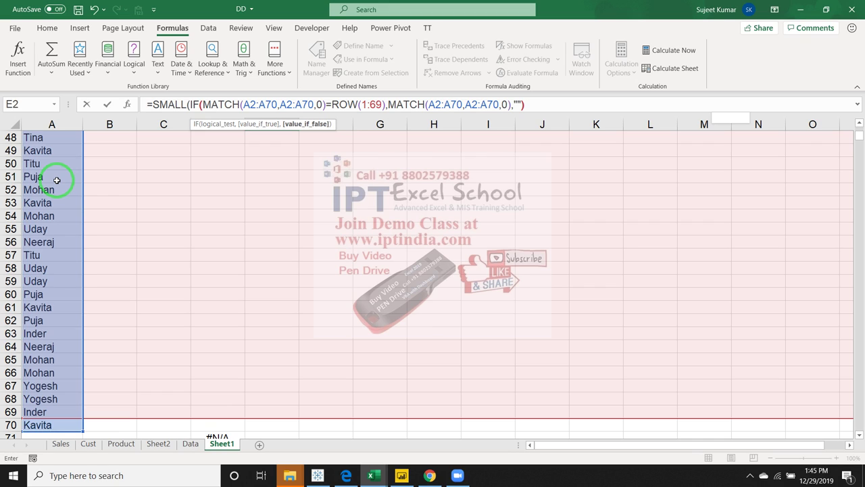
text())
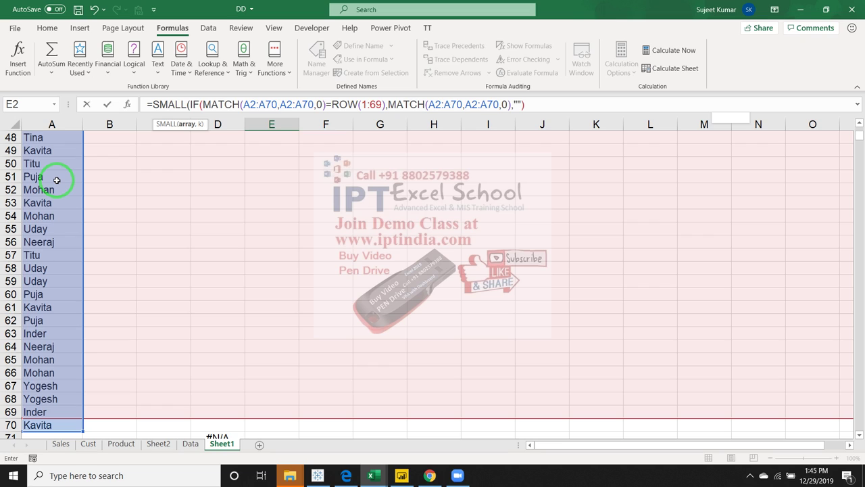
text(,)
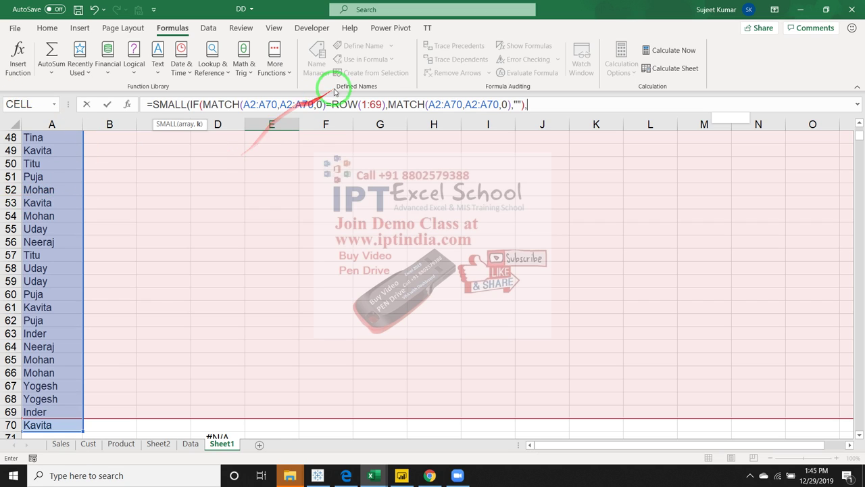
- Copy ROW(1:69) to the end as SMALL's k argument, close the formula and enter it
drag(336, 93, 332, 108)
click(331, 105)
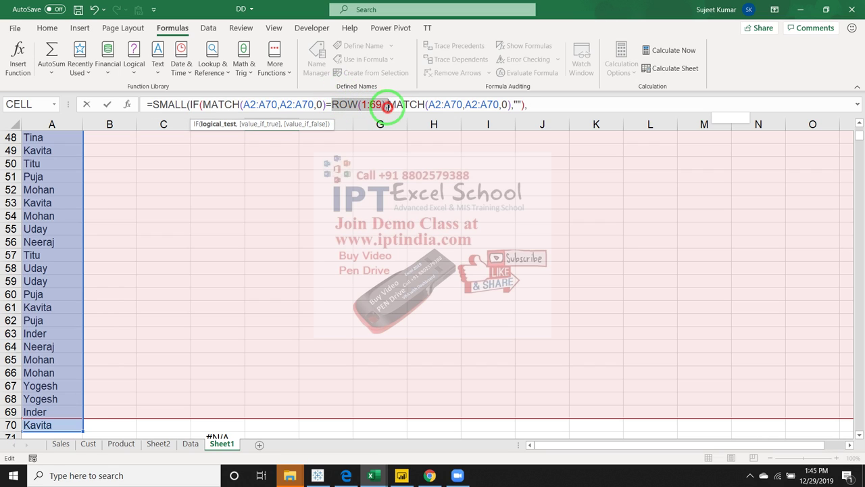
drag(332, 104, 388, 106)
click(541, 104)
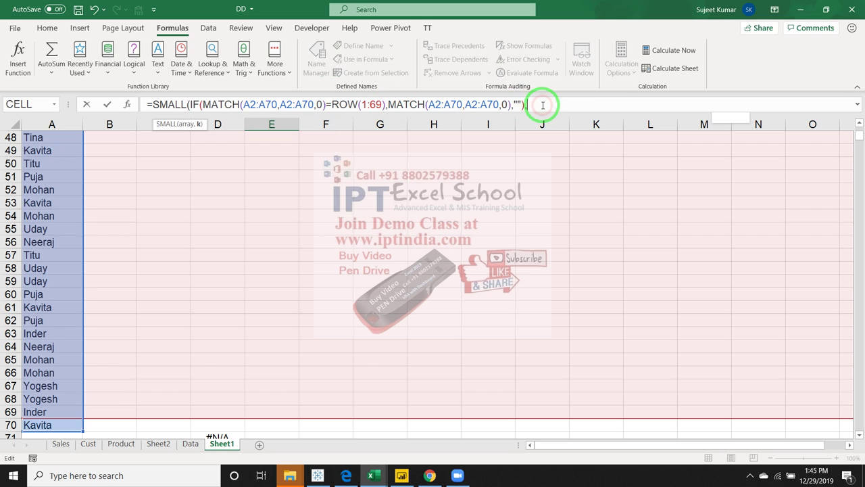
key(ctrl+v)
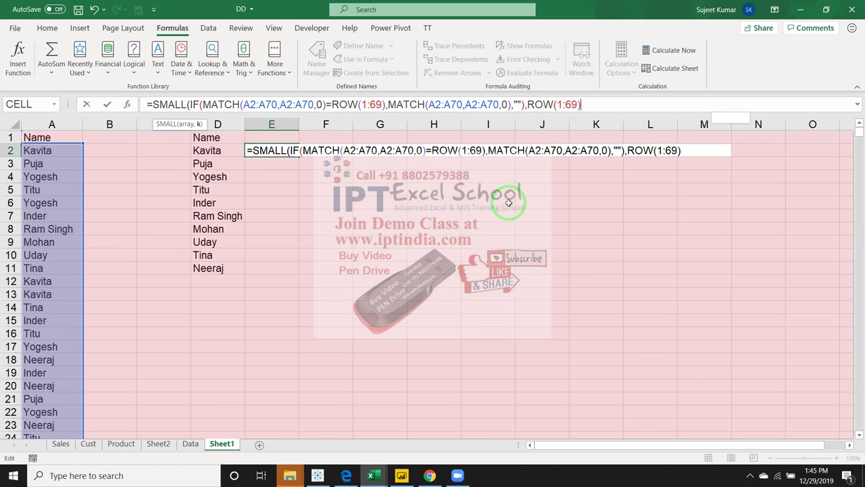
text())
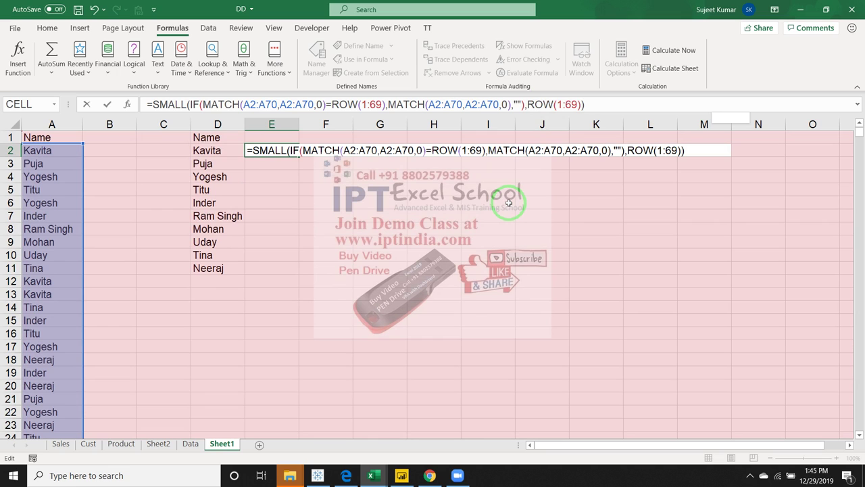
key(Return)
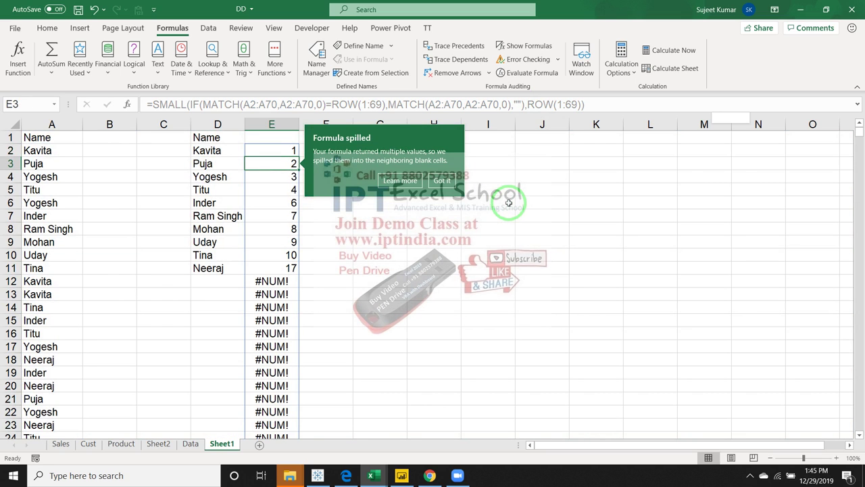
- Dismiss the Formula spilled notice and review the first names in column A
key(Up)
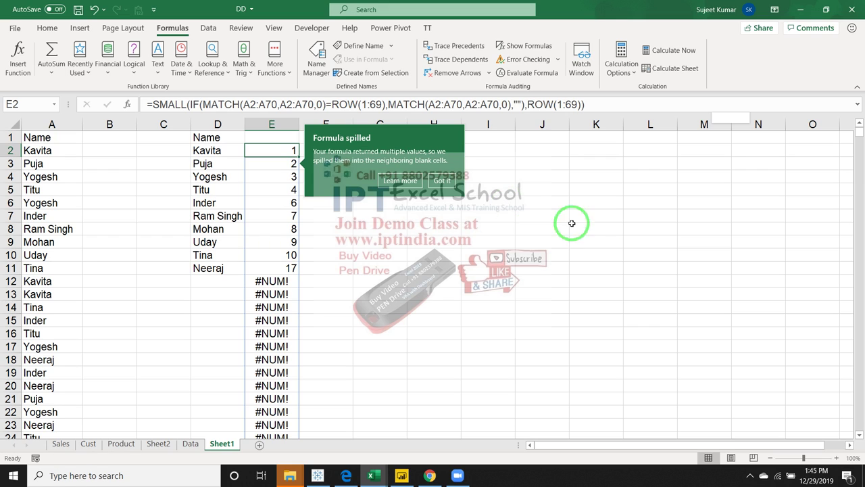
click(456, 181)
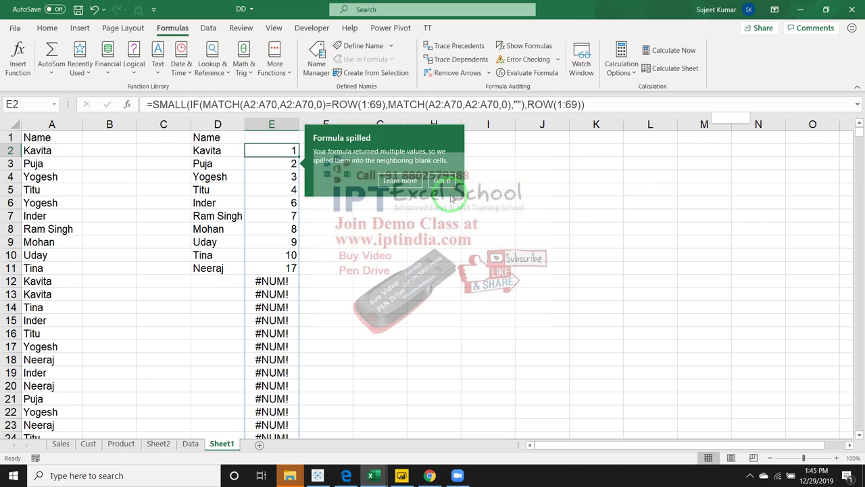
scroll(321, 279, down, 7)
scroll(321, 279, down, 5)
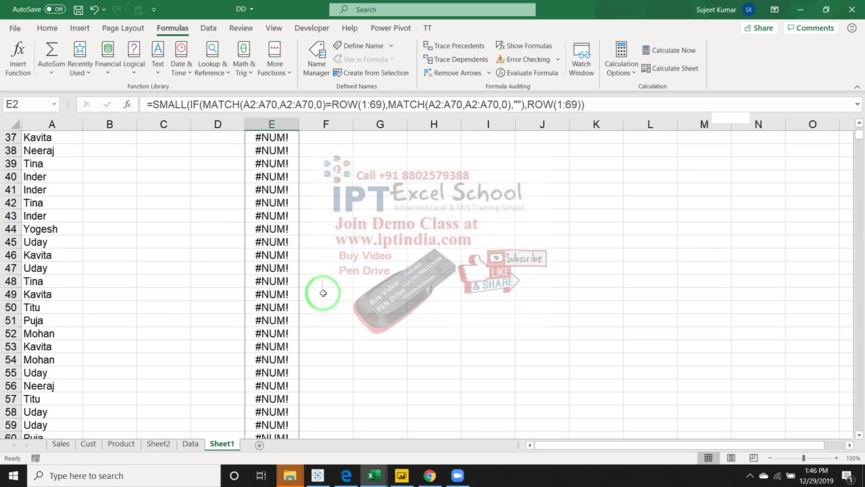
scroll(321, 279, up, 10)
scroll(325, 276, up, 2)
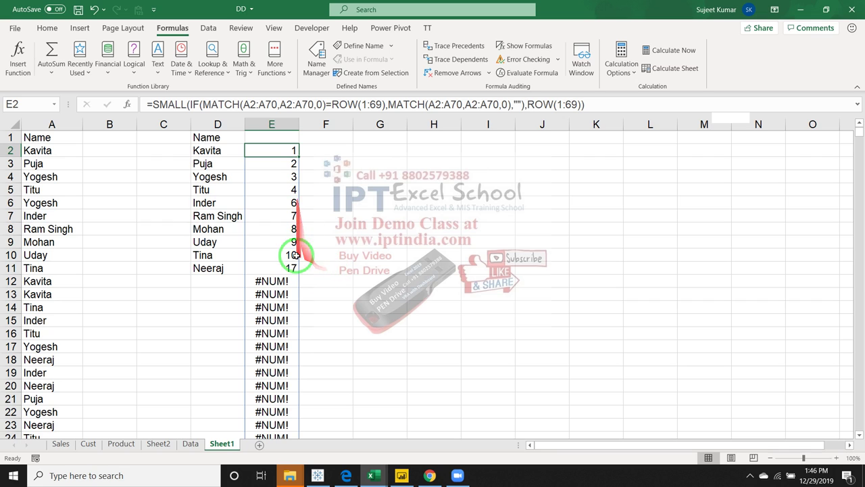
drag(296, 242, 111, 241)
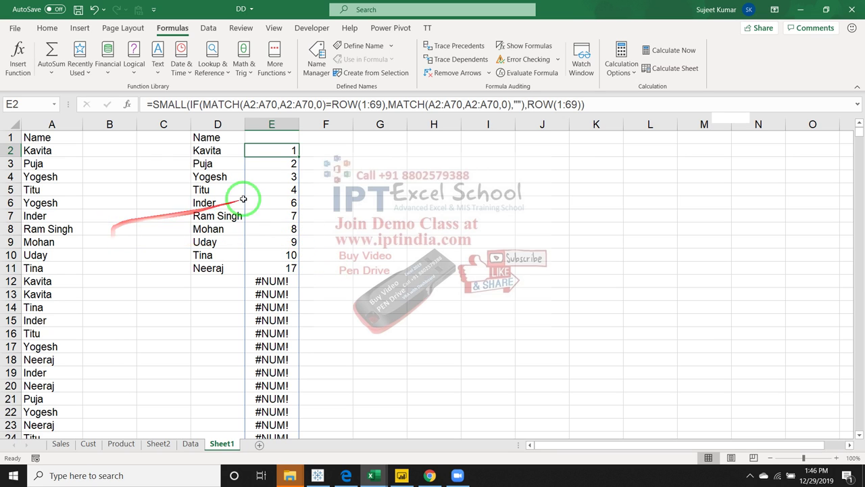
drag(46, 143, 48, 320)
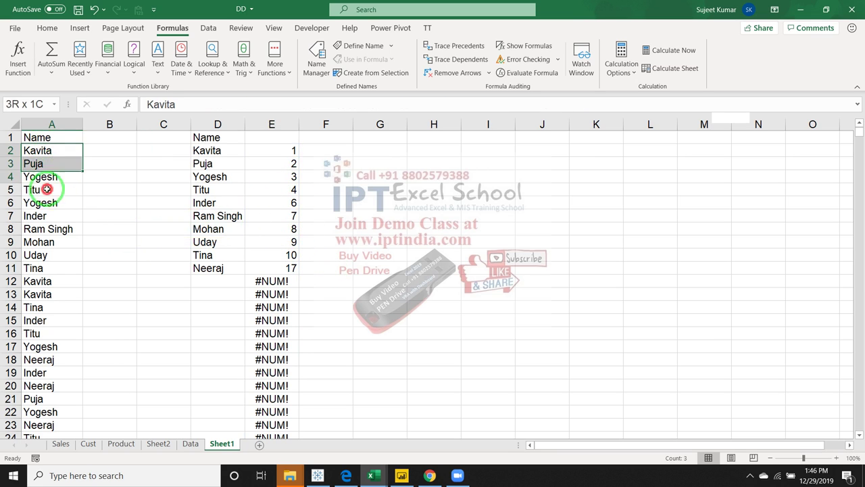
- Step through column E's spilled position results, including the one for Uday
click(289, 150)
click(281, 189)
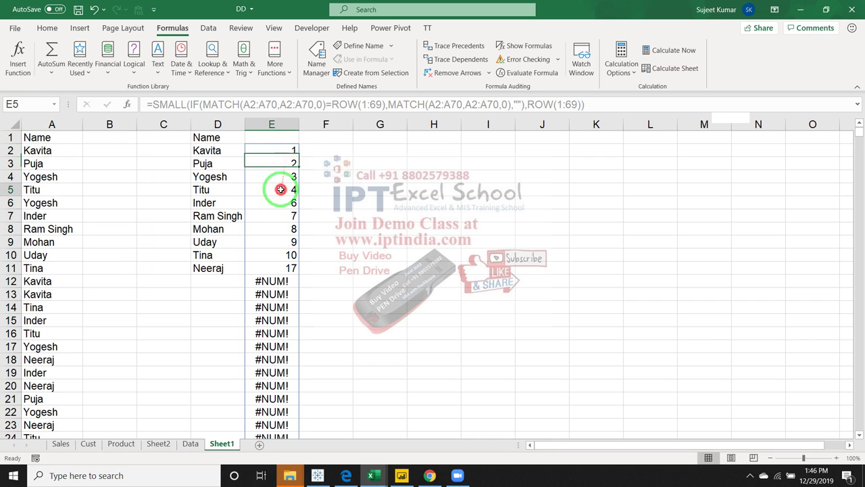
click(277, 228)
click(272, 242)
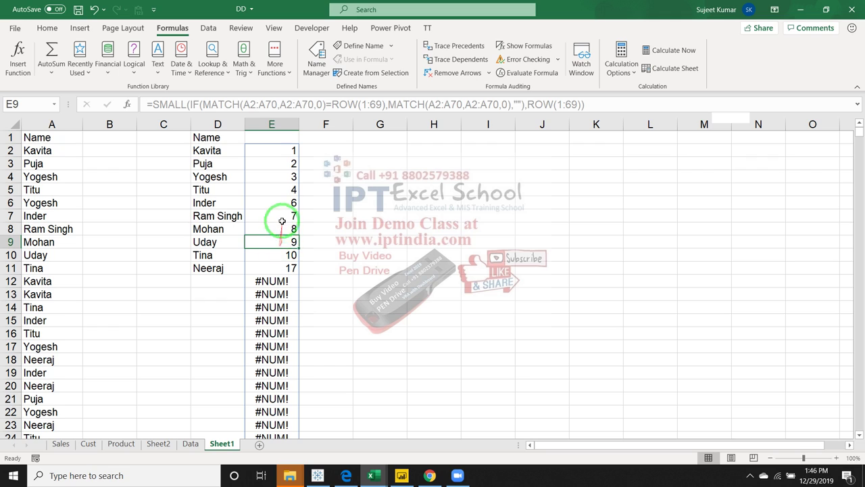
click(278, 154)
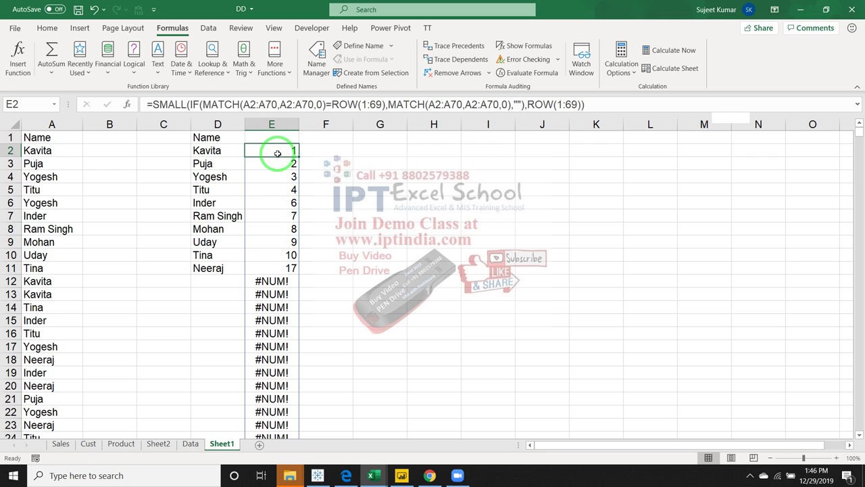
- Select F2, beside the position results, for a new lookup formula
click(305, 150)
click(287, 150)
click(324, 149)
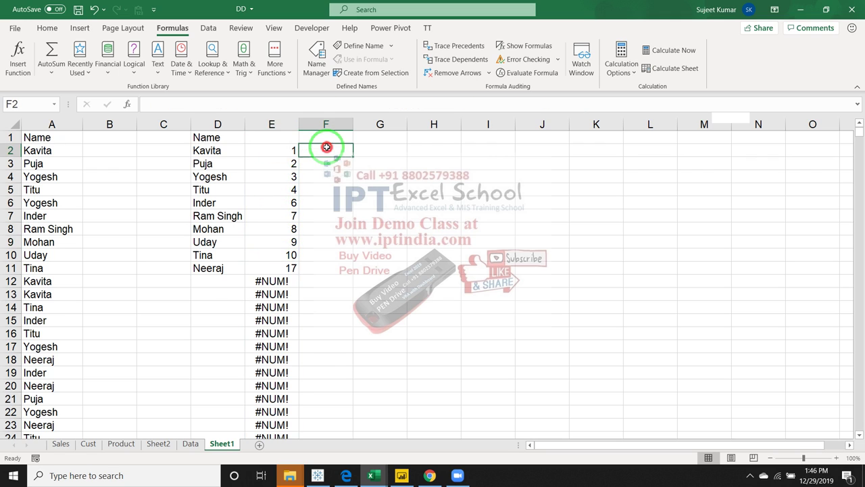
click(287, 150)
click(310, 150)
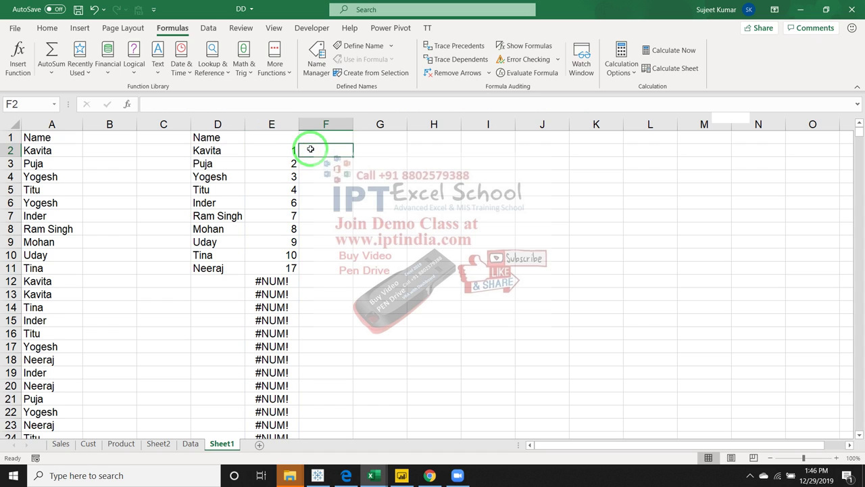
- Enter =INDEX(A2:A70,E2) in F2, returning Kavita
text(=ind)
key(Tab)
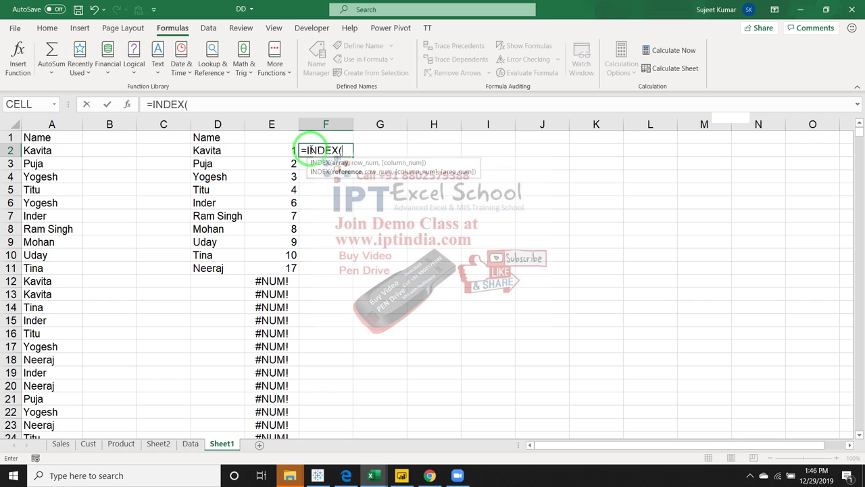
key(Left)
key(Left)
key(Left)
key(Left)
key(Left)
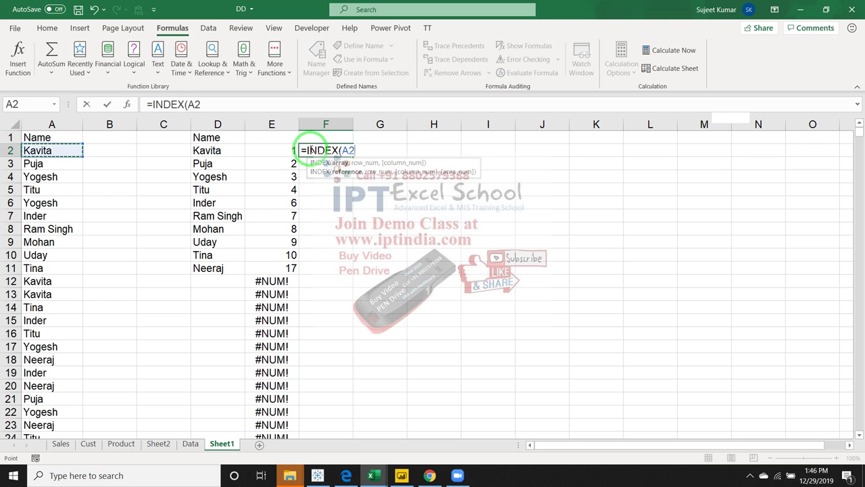
key(ctrl+shift+Down)
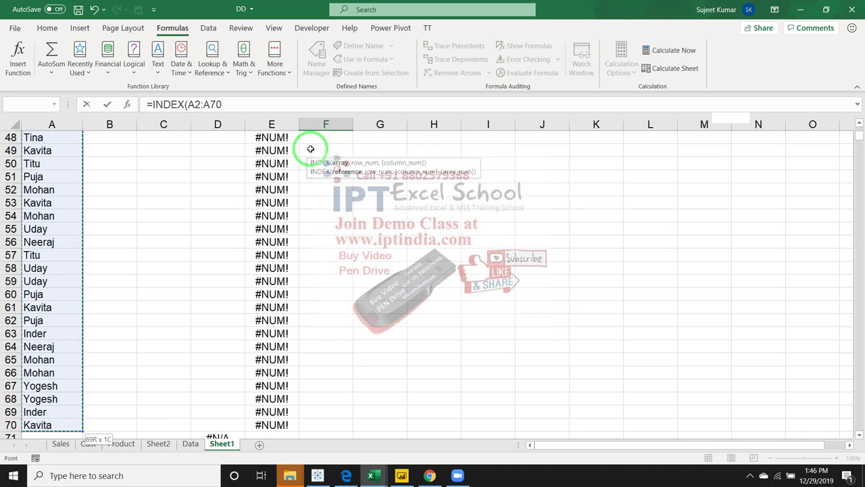
text(,)
key(Left)
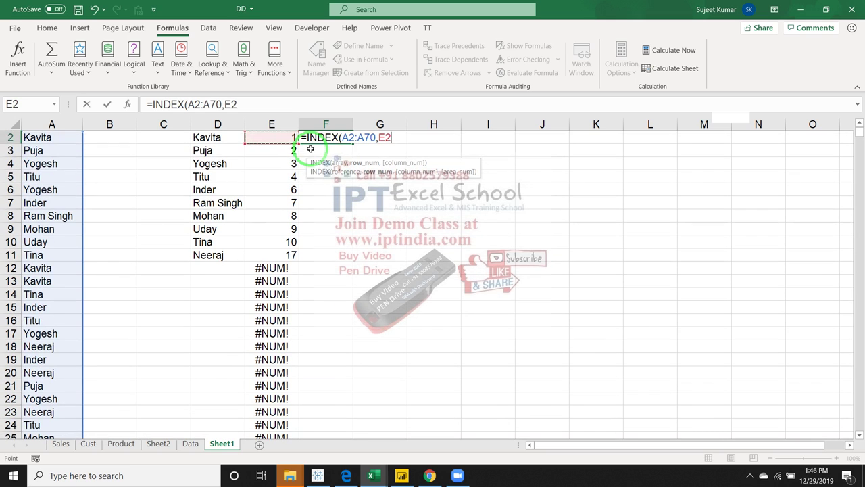
key(Return)
- Recheck F2's formula and move back to E2's SMALL formula
scroll(310, 148, up, 1)
click(311, 149)
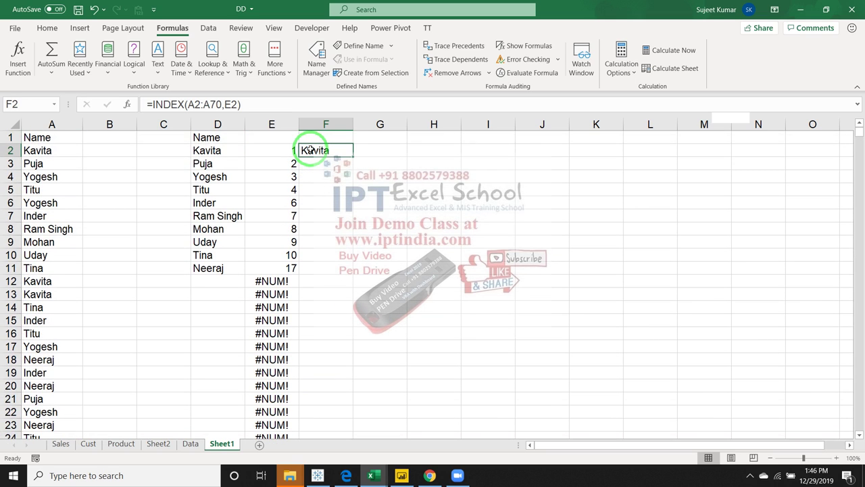
key(Left)
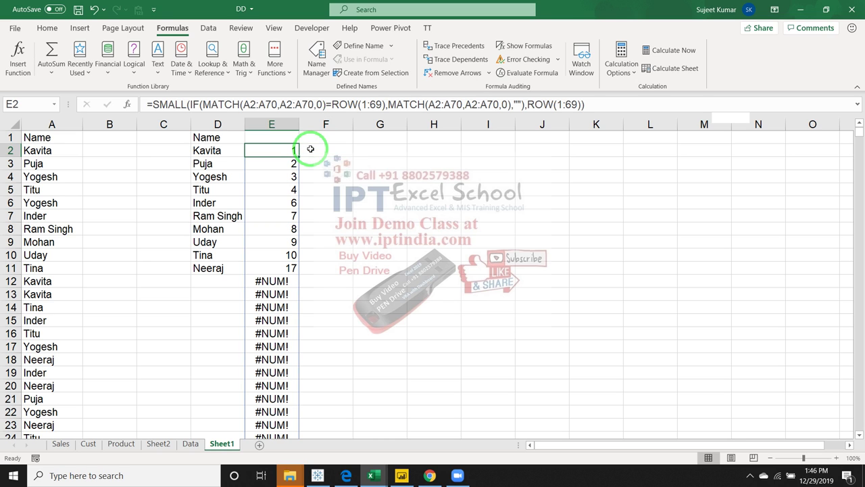
- Wrap E2's formula in INDEX(A2:A70,…), drop the stray 0, and commit accepting Excel's correction
click(161, 105)
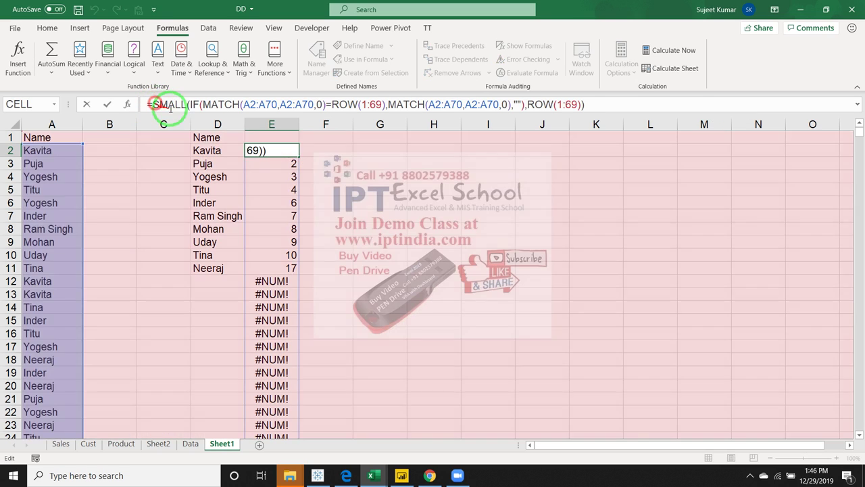
click(148, 104)
text(ind)
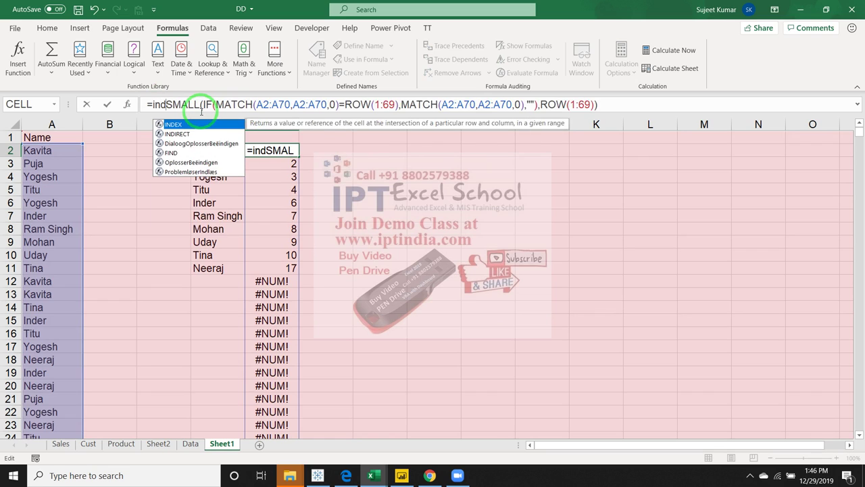
key(Tab)
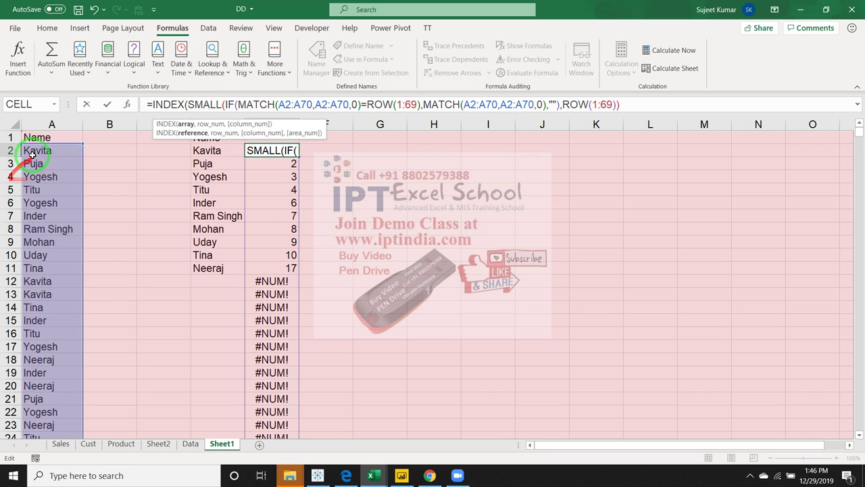
click(34, 150)
key(ctrl+shift+Down)
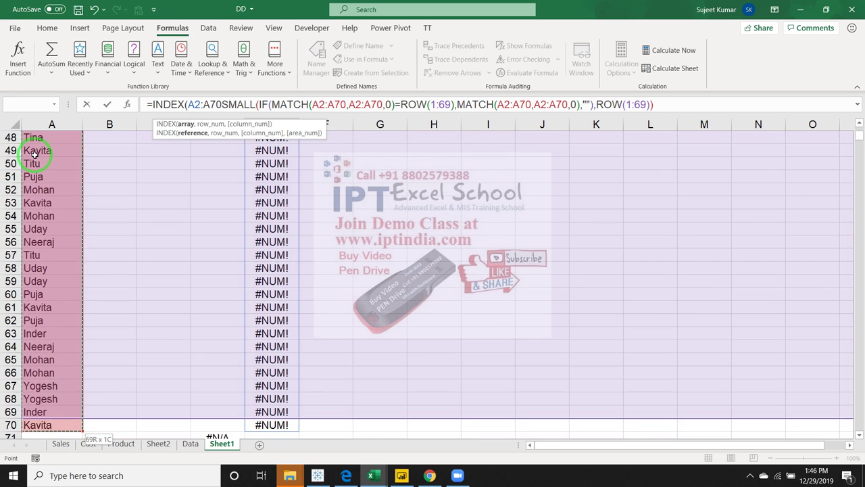
text(,0)
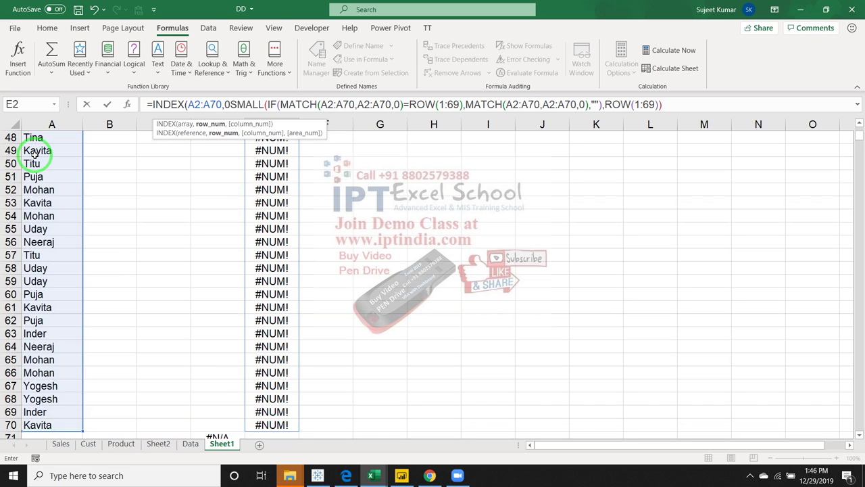
key(BackSpace)
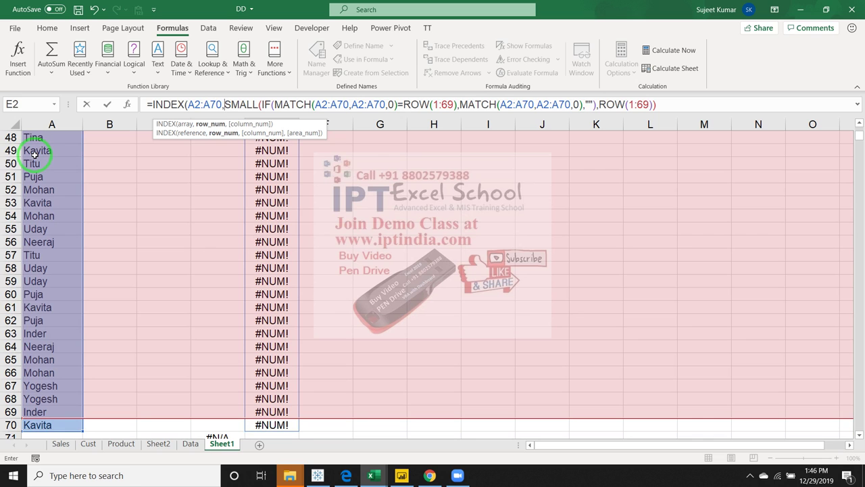
key(Return)
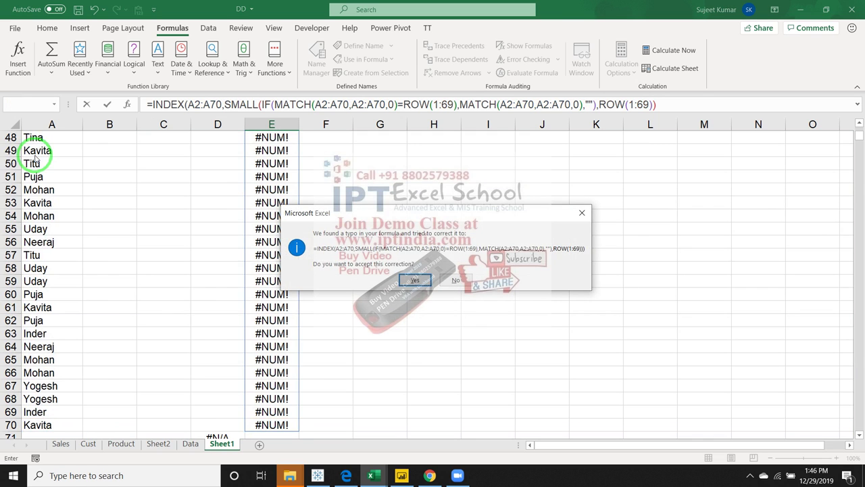
key(Return)
- Step through column E to verify the unique names Kavita to Neeraj and the #NUM! errors below
key(Up)
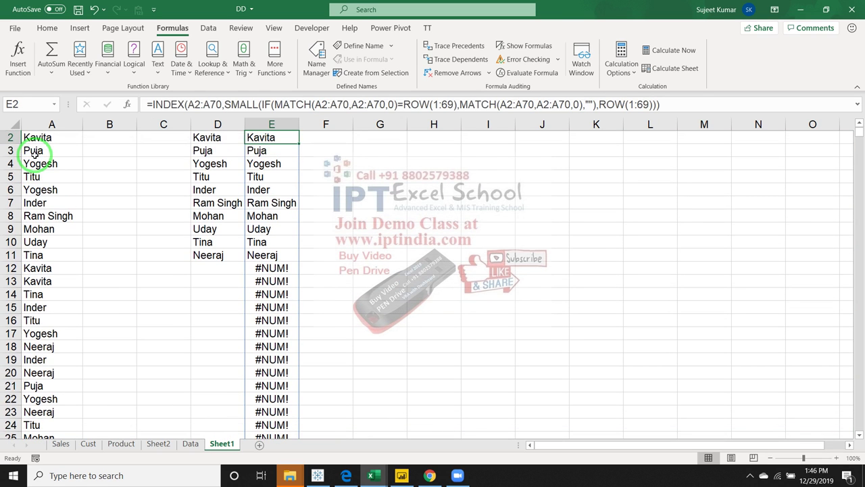
scroll(34, 154, up, 1)
key(Down)
key(Down)
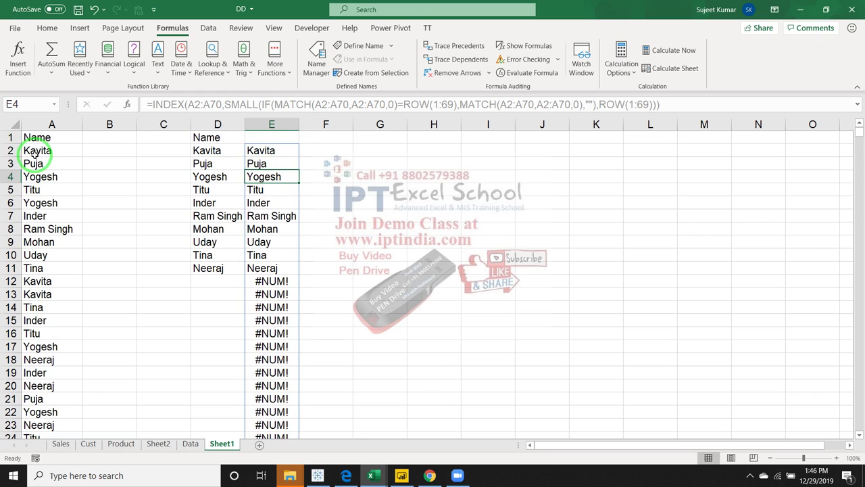
key(Down)
key(Down)
key(Down)
key(Down)
key(Down)
key(Up)
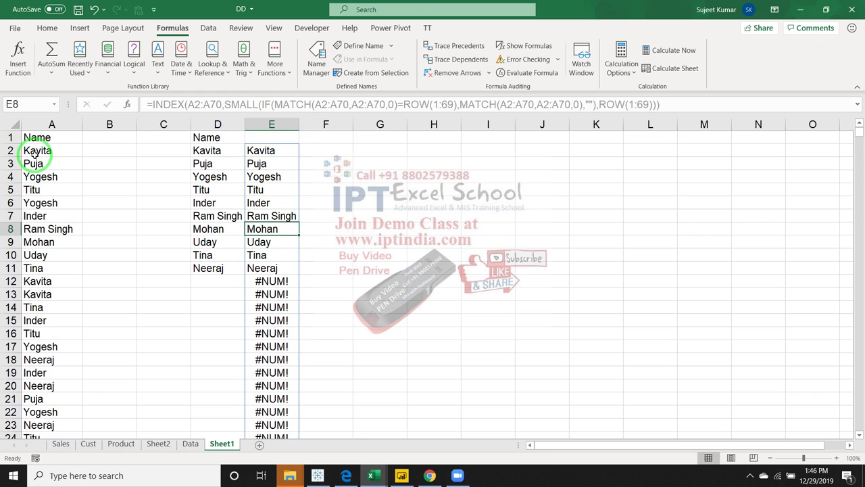
key(Up)
key(Up)
key(Up)
key(Up)
key(Down)
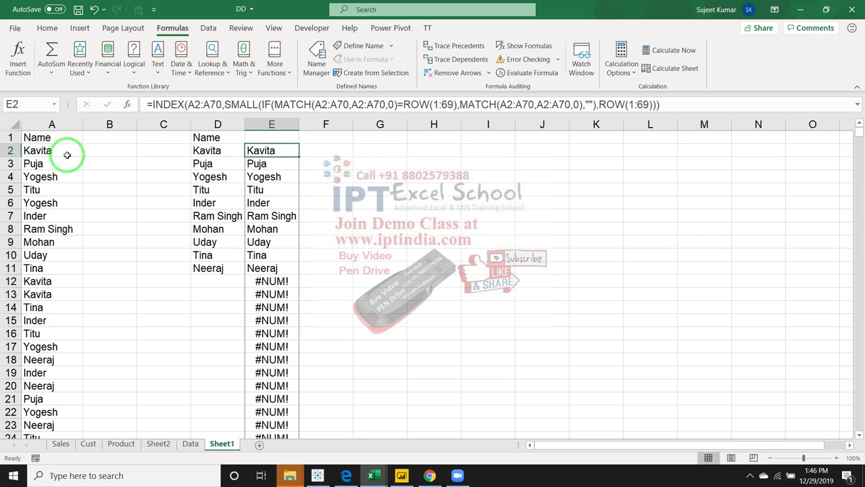
scroll(272, 404, down, 5)
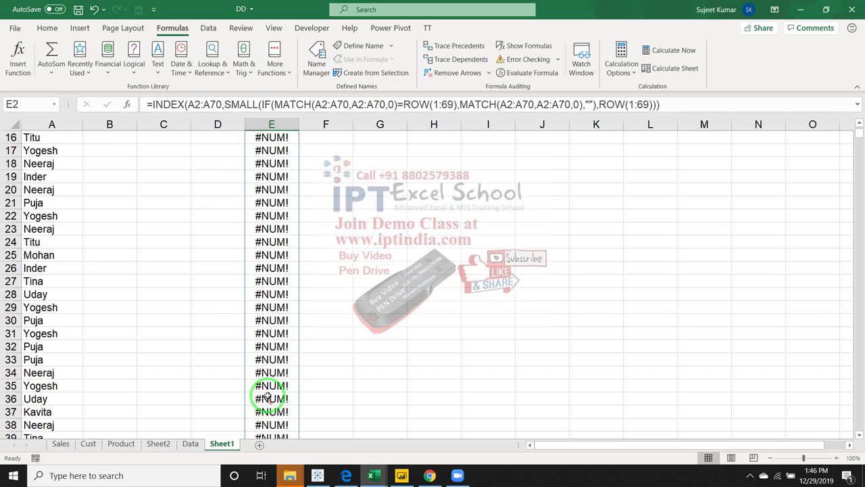
scroll(270, 386, down, 6)
scroll(270, 386, up, 10)
scroll(264, 384, up, 1)
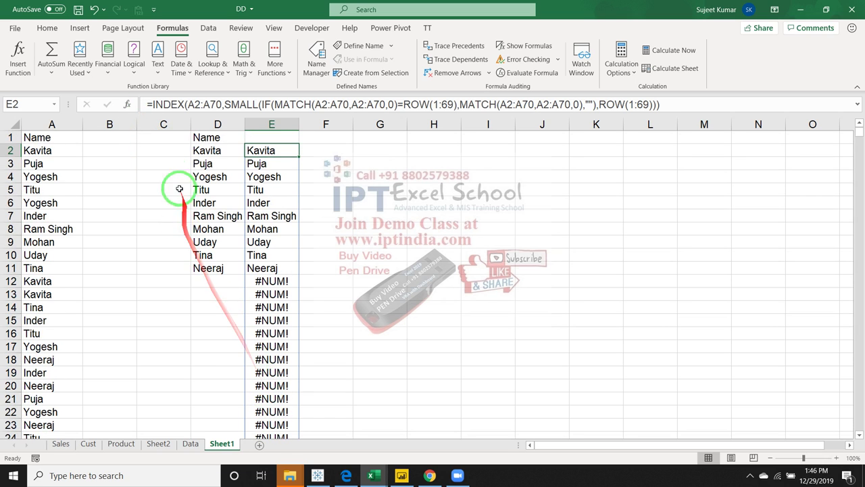
- Wrap the E2 array formula in IFERROR so the #NUM! errors no longer appear
click(168, 107)
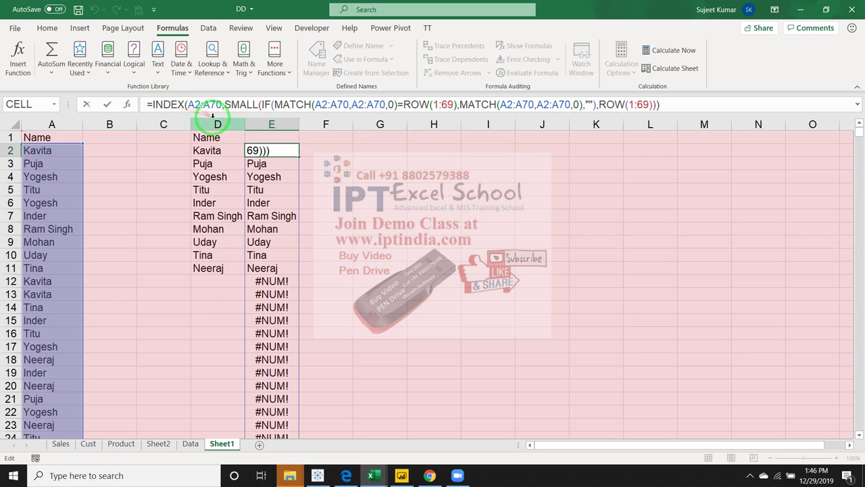
text(if)
key(Tab)
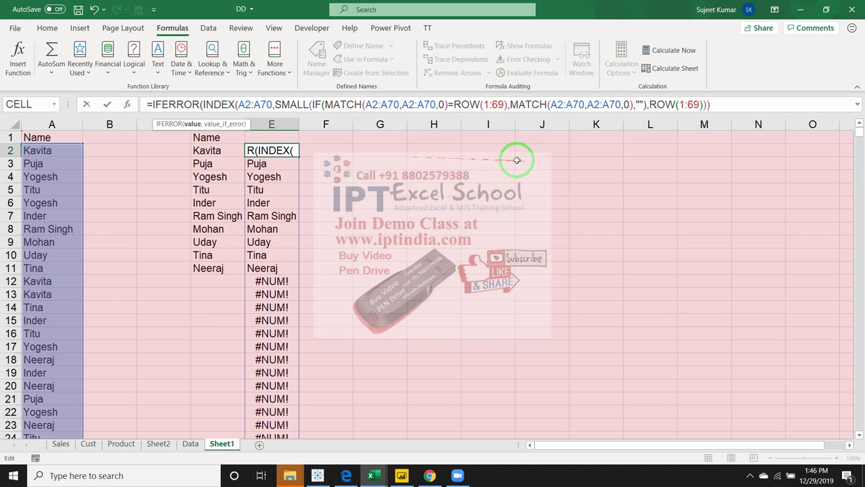
click(756, 104)
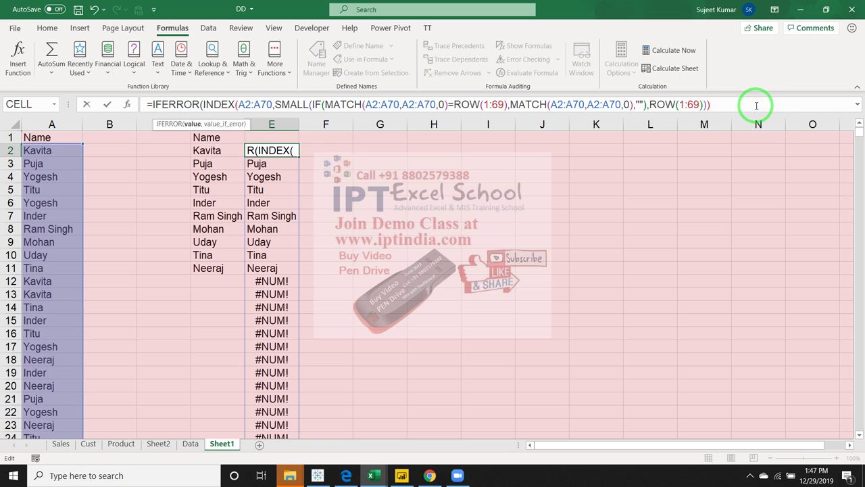
text(,0))
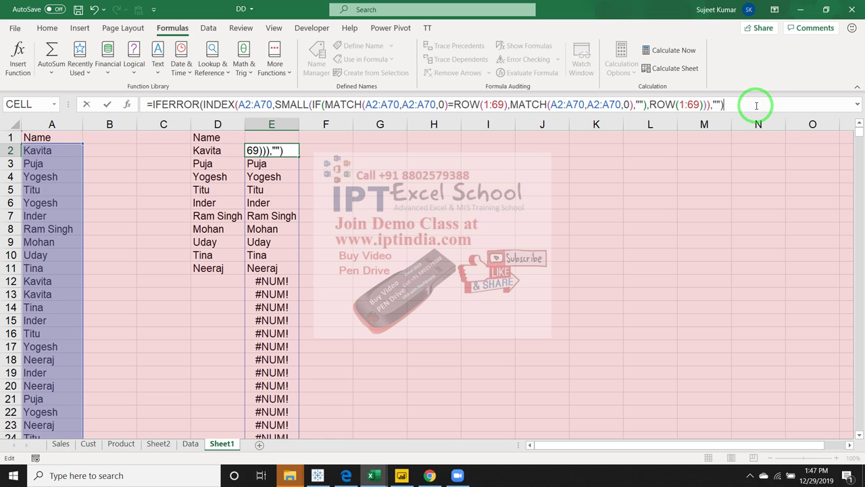
key(Return)
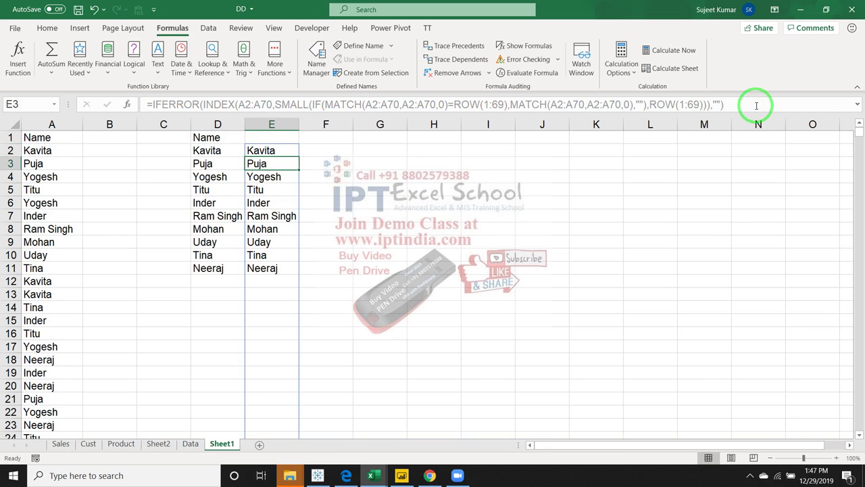
- Check the source names and result formulas in a few cells, then show the Windows desktop
click(197, 318)
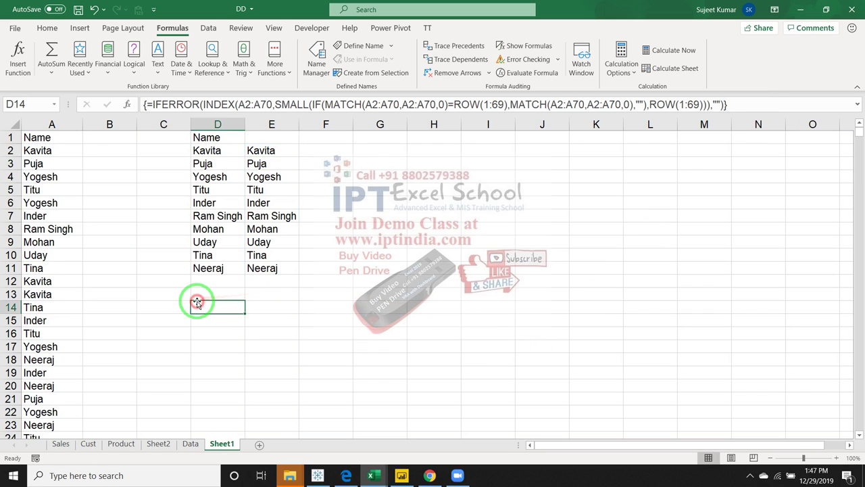
scroll(196, 299, down, 4)
scroll(109, 319, up, 3)
click(30, 295)
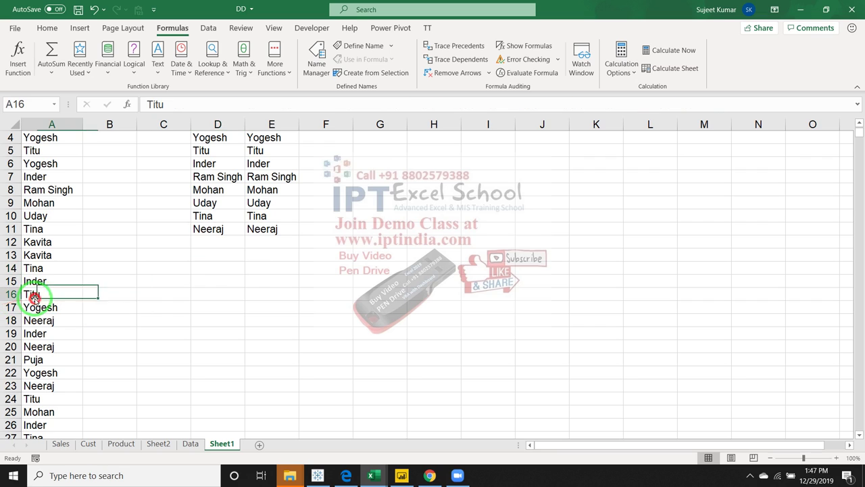
click(273, 217)
click(273, 177)
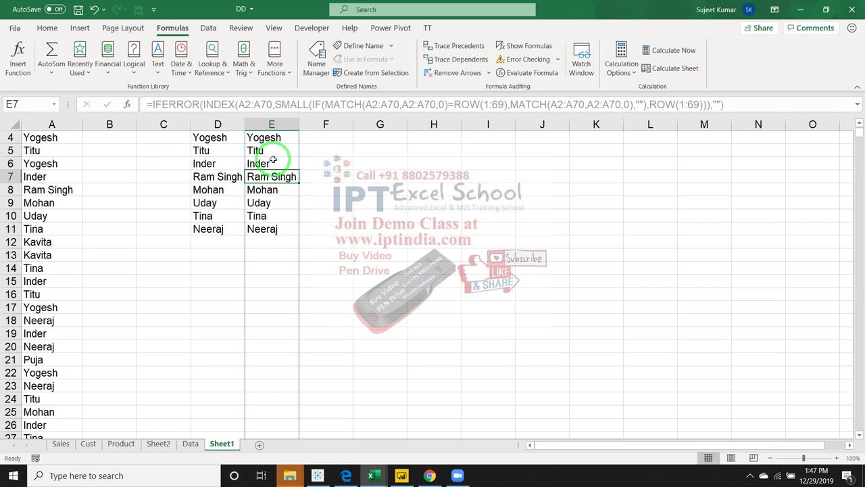
key(super+d)
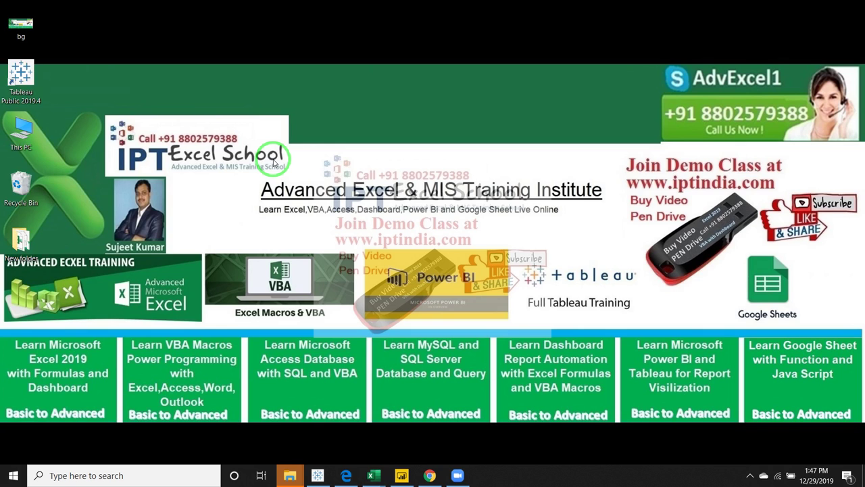
- Bring Chrome back to the front from the taskbar, showing the YouTube Studio videos page
right_click(273, 159)
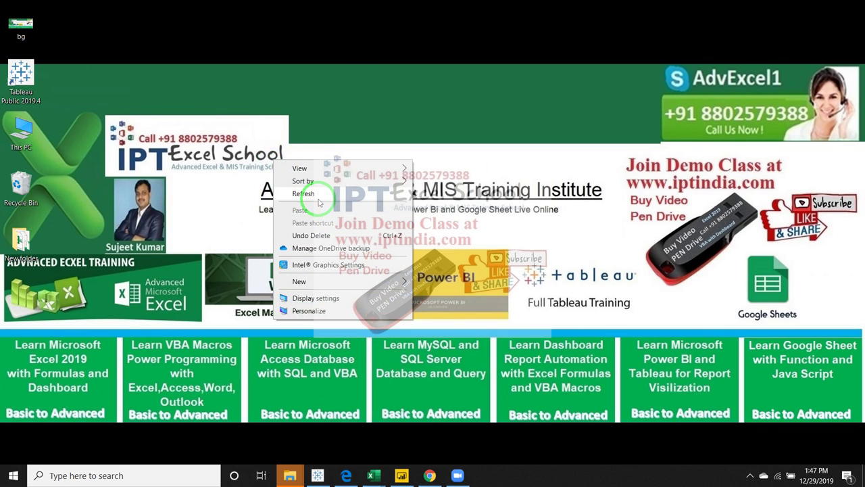
click(365, 264)
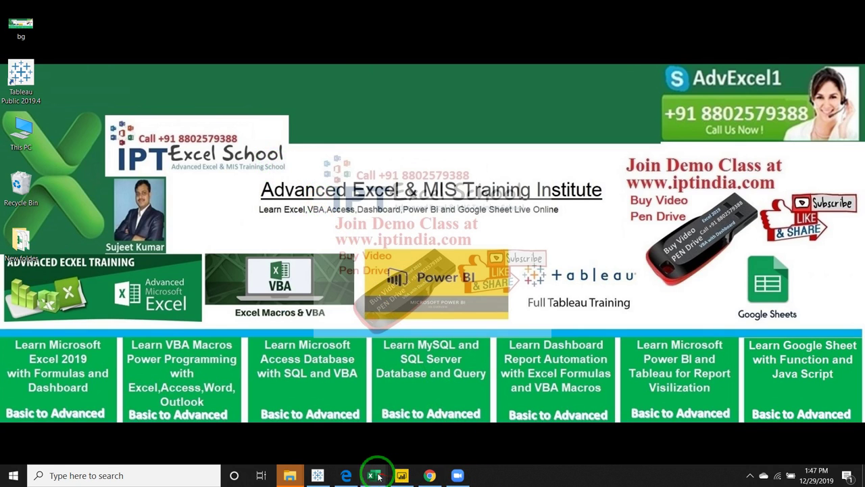
click(428, 477)
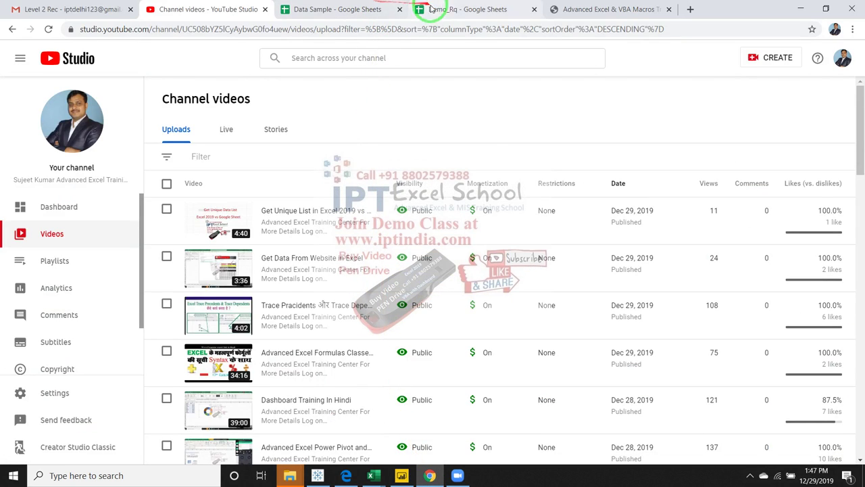
- In the Data Sample spreadsheet, enter =UNIQUE(A1:A302) in cell F1
click(443, 10)
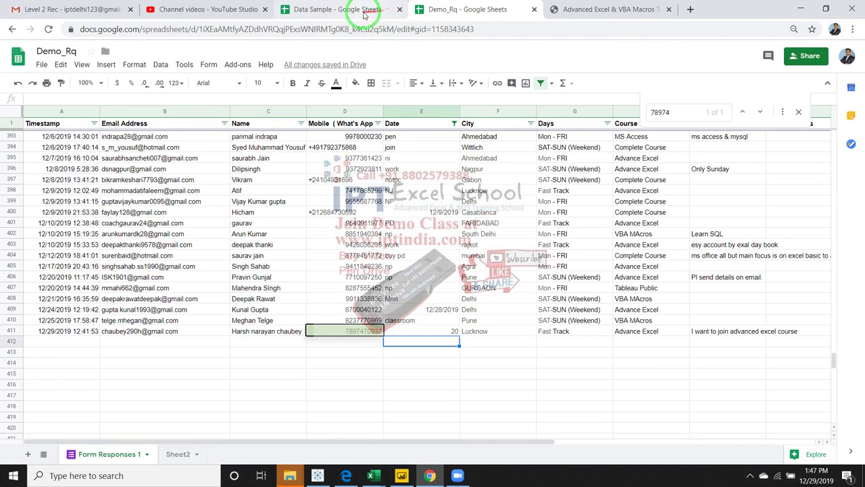
click(367, 11)
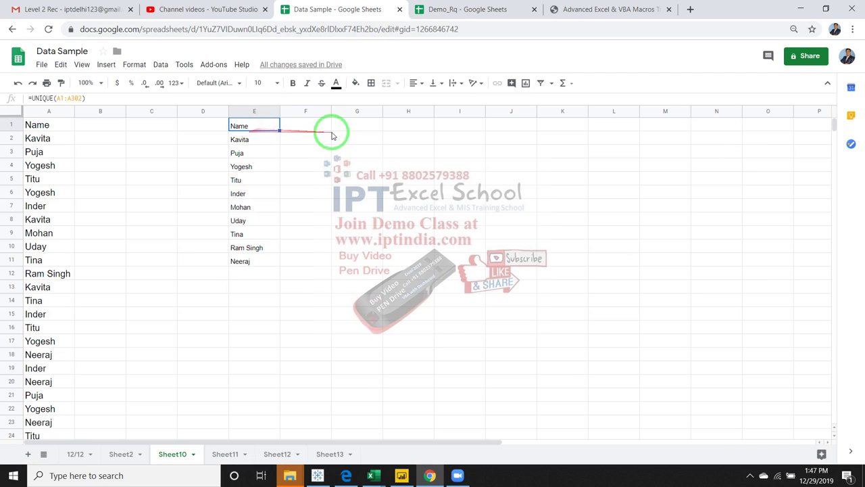
click(306, 125)
text(=)
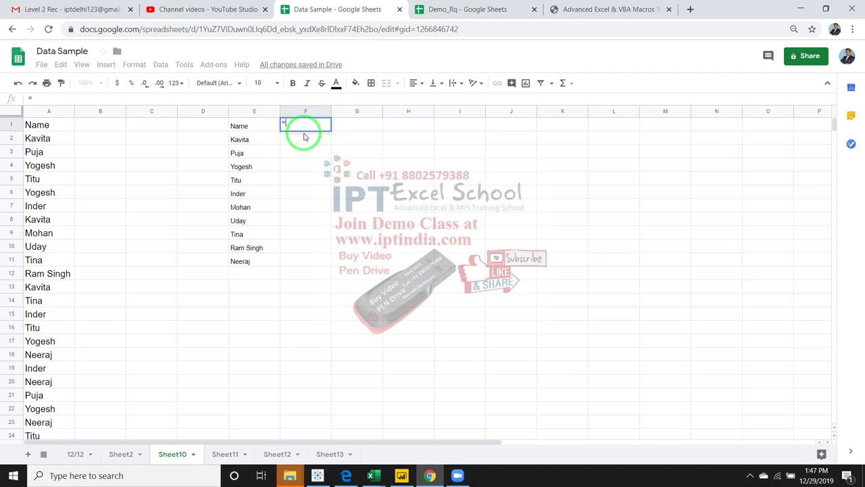
text(un)
click(304, 137)
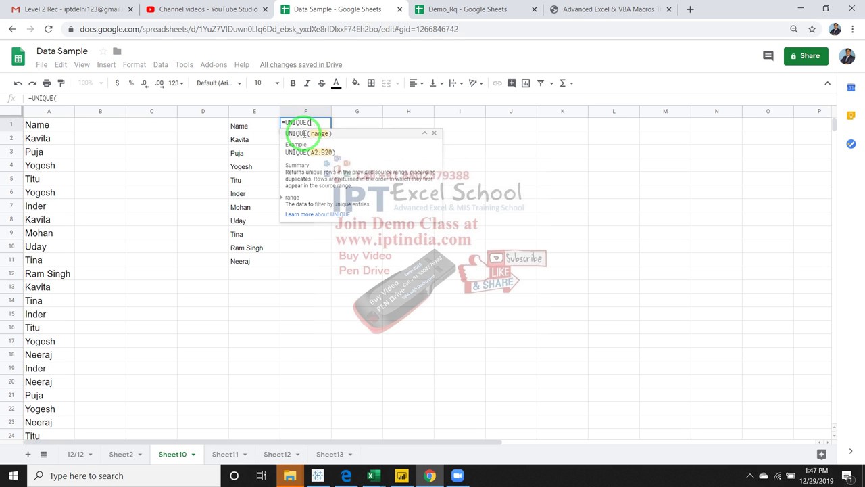
key(Left)
key(Left)
key(Left)
key(Left)
key(Left)
key(ctrl+shift+Down)
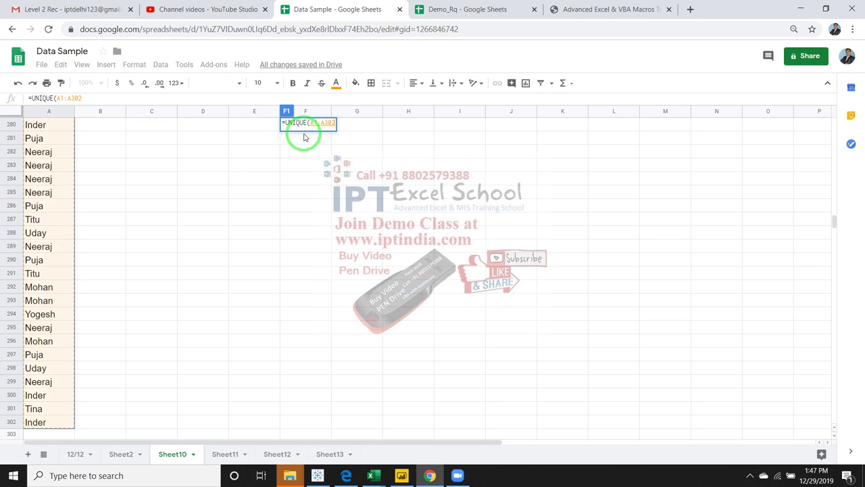
key(Return)
- Step through the unique names now listed in column F
key(Up)
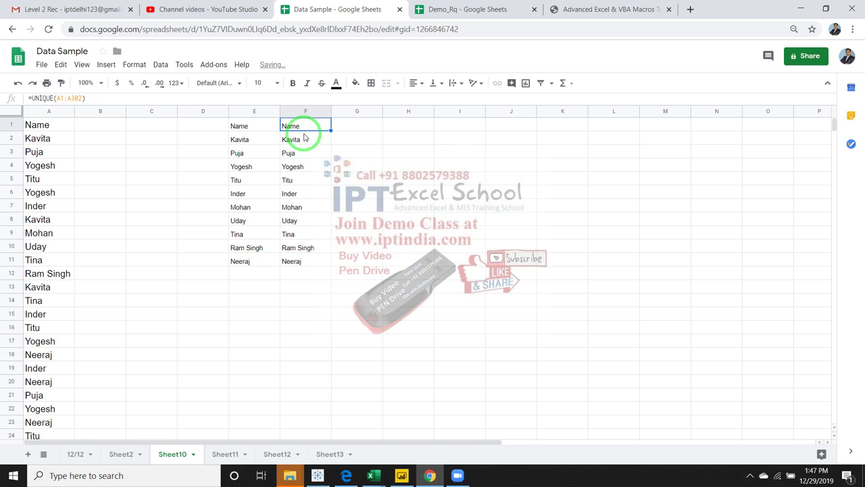
key(Down)
key(Down)
key(Down)
key(Down)
key(Down)
key(Down)
key(Down)
key(Down)
key(Down)
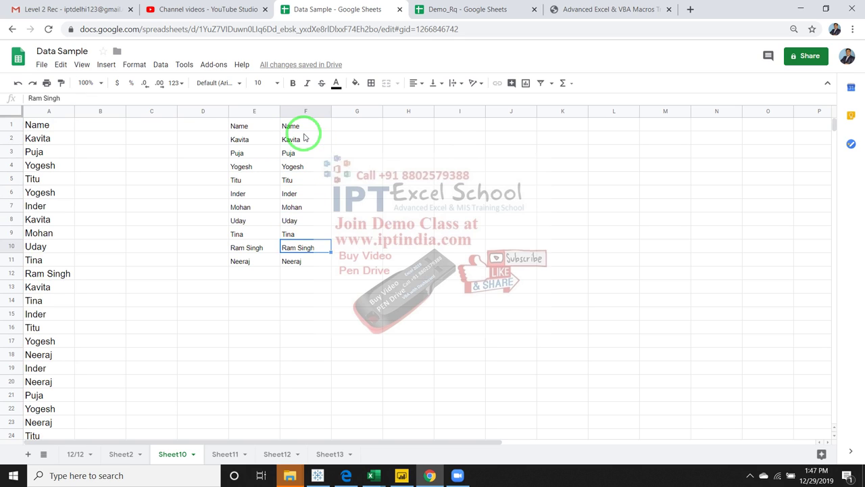
key(Down)
key(Up)
key(Up)
key(Up)
key(Up)
key(Up)
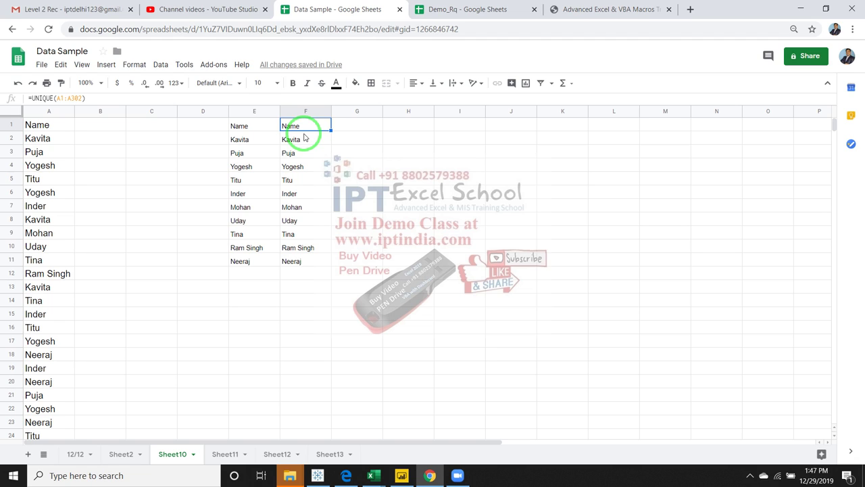
- Minimise Chrome with Windows+D so the desktop is showing
key(super+d)
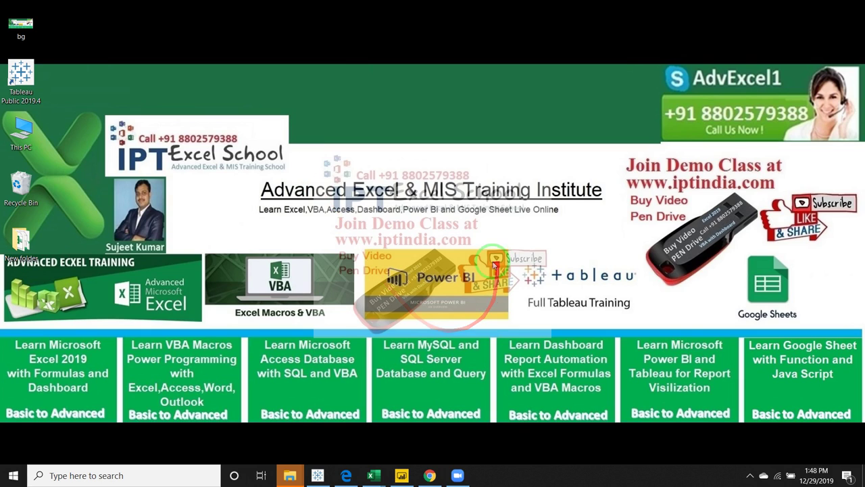
drag(595, 270, 797, 475)
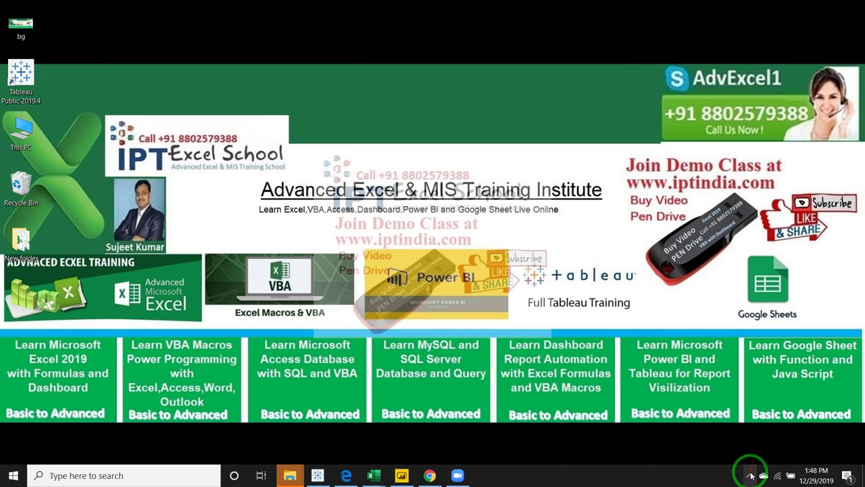